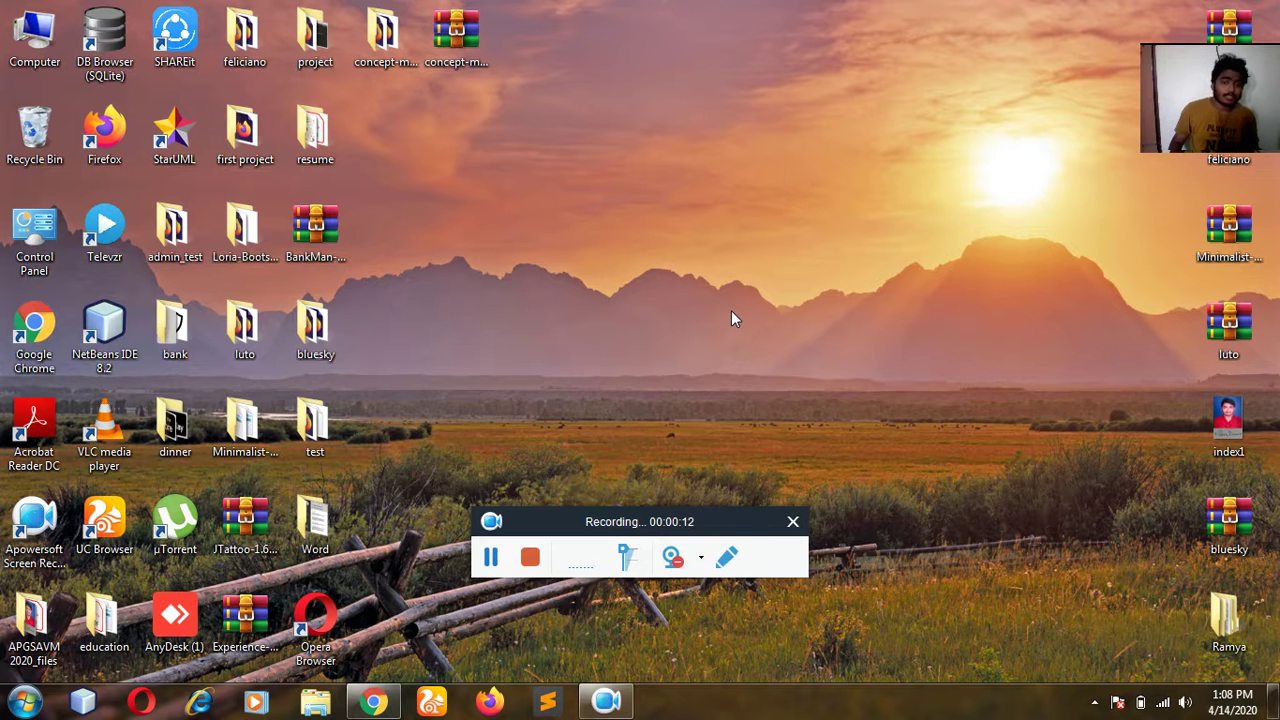
pyautogui.moveTo(727, 535); pyautogui.dragTo(1110, 655)
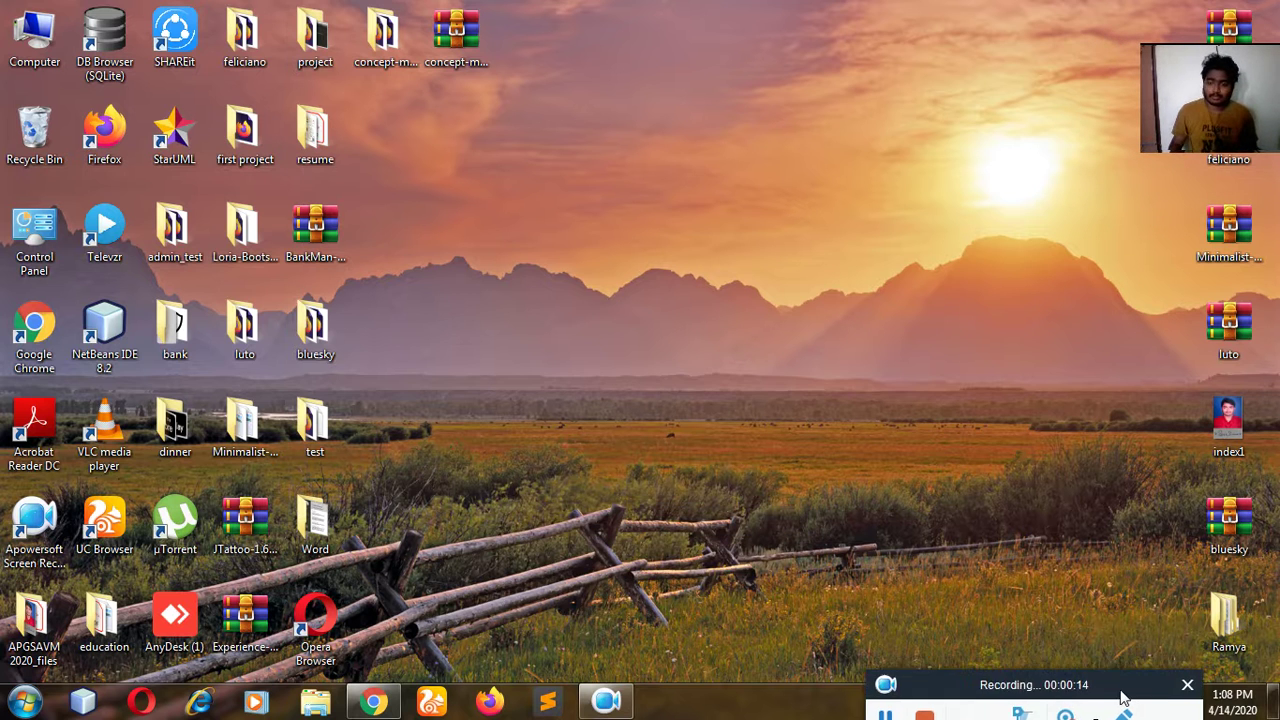
pyautogui.moveTo(940, 708)
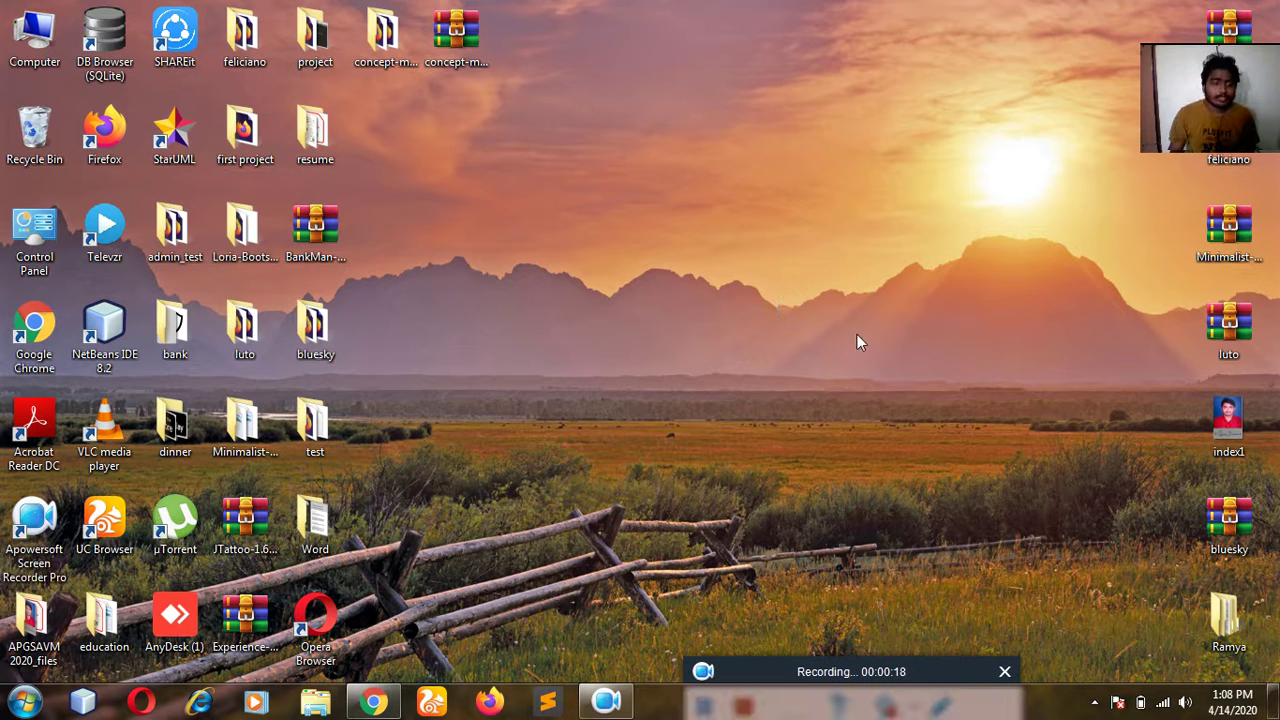
# Switch to Google Chrome and open the codeblocks.org website.
pyautogui.click(378, 702)
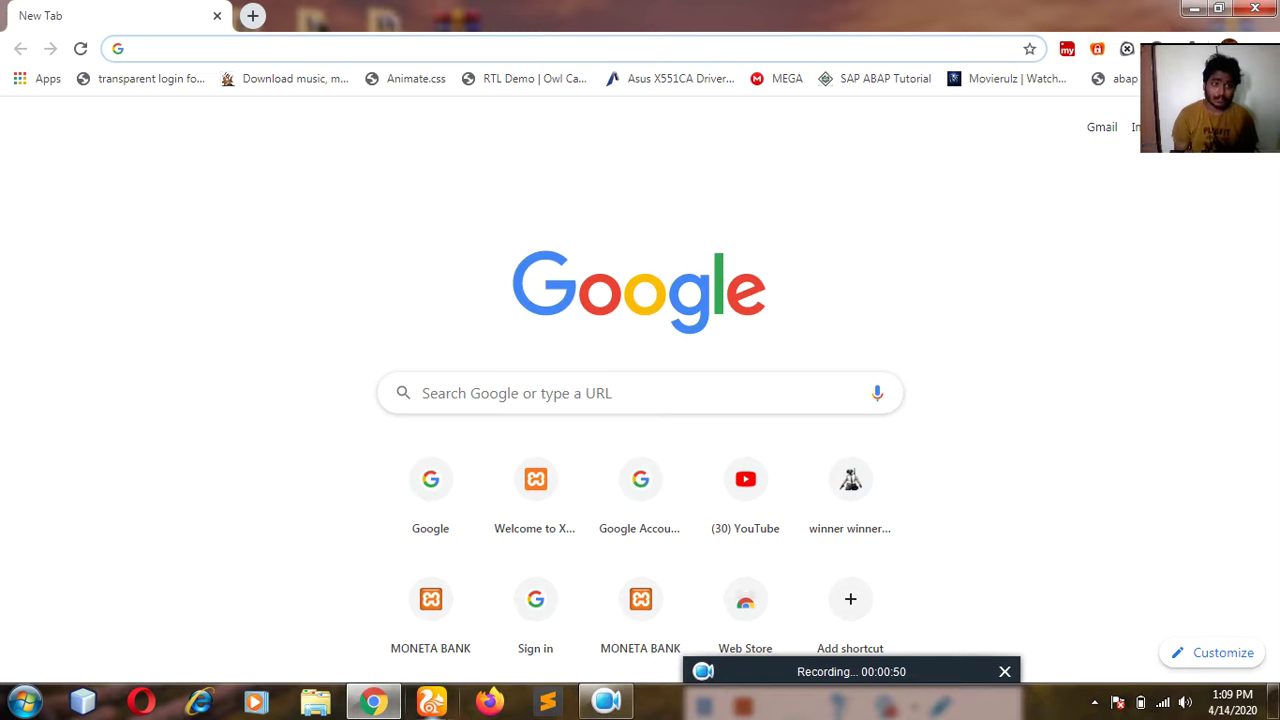
pyautogui.write('co')
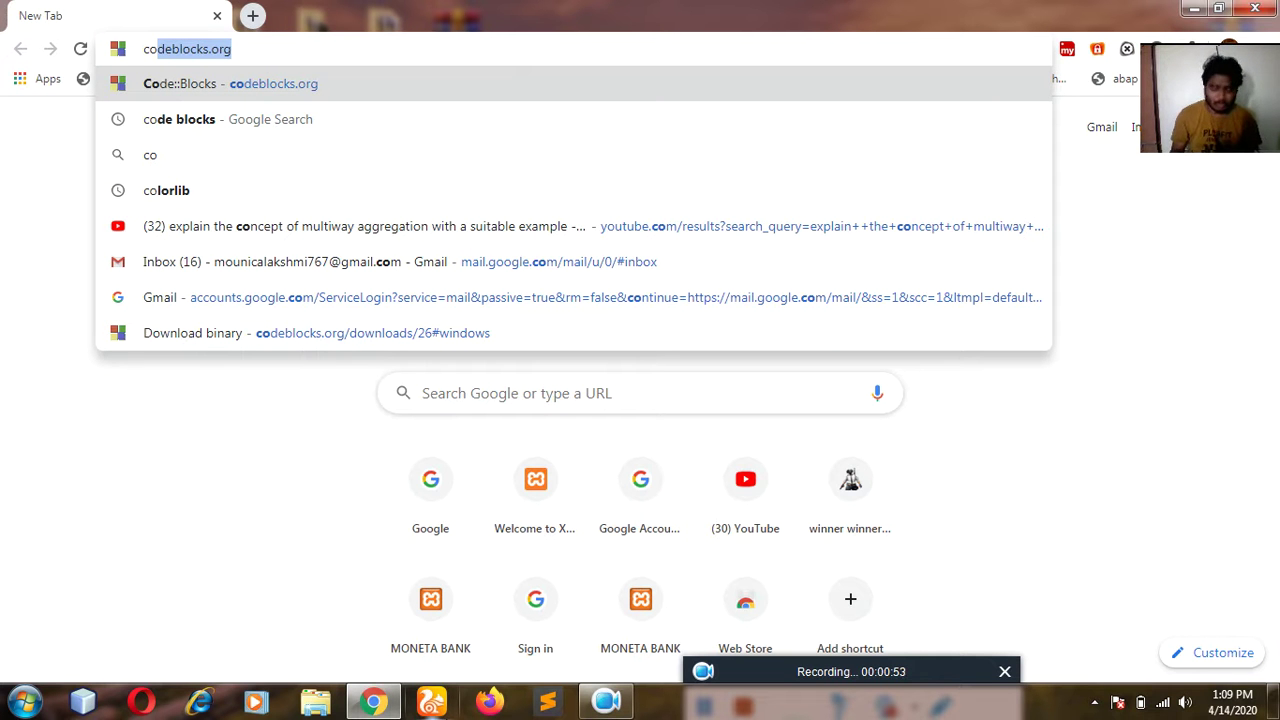
pyautogui.press('Return')
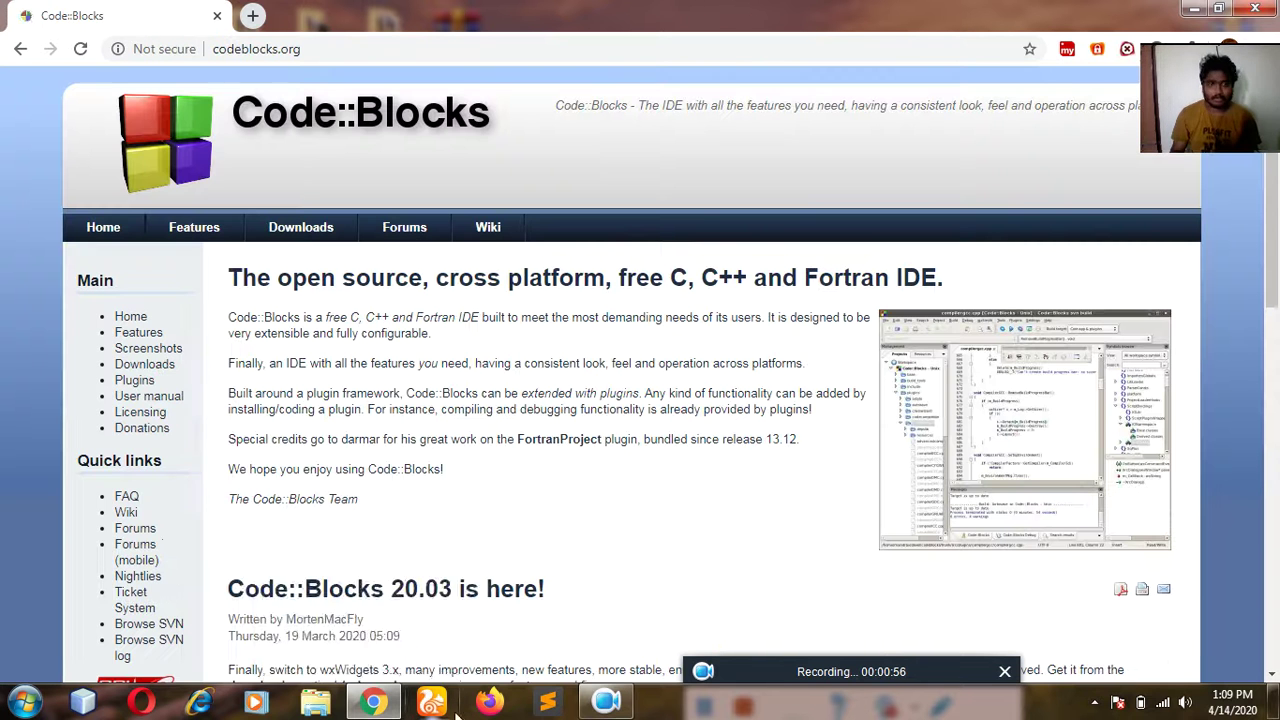
pyautogui.moveTo(373, 700)
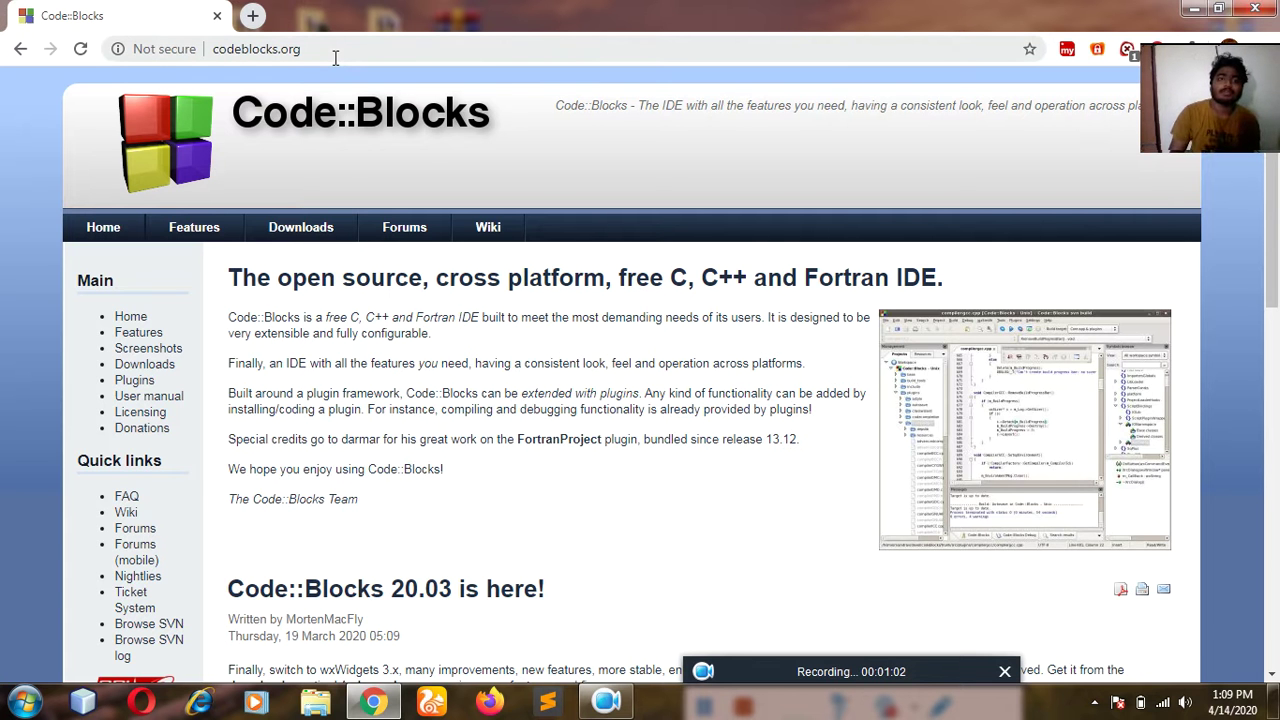
# Download codeblocks-20.03mingw-setup.exe from Sourceforge.net through the Windows section of the Code::Blocks binary release page.
pyautogui.scroll(-2, 330, 150)
pyautogui.scroll(2, 315, 210)
pyautogui.click(307, 238)
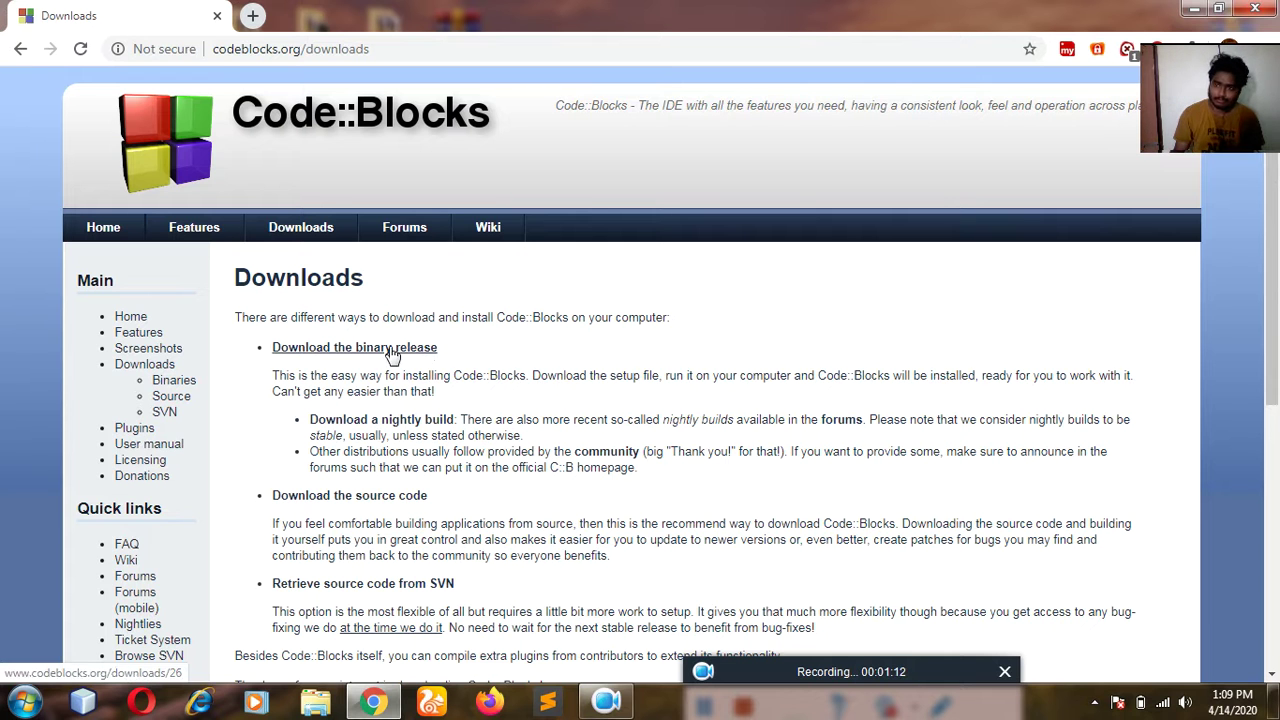
pyautogui.click(392, 351)
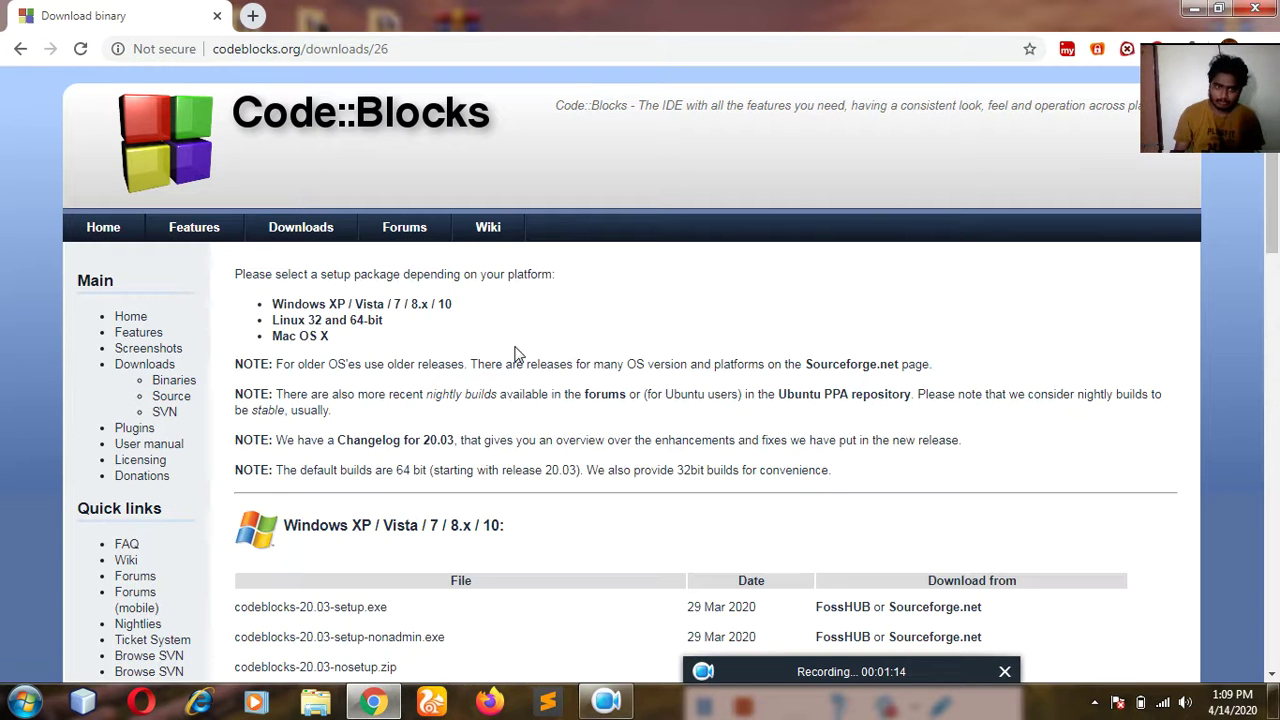
pyautogui.click(404, 303)
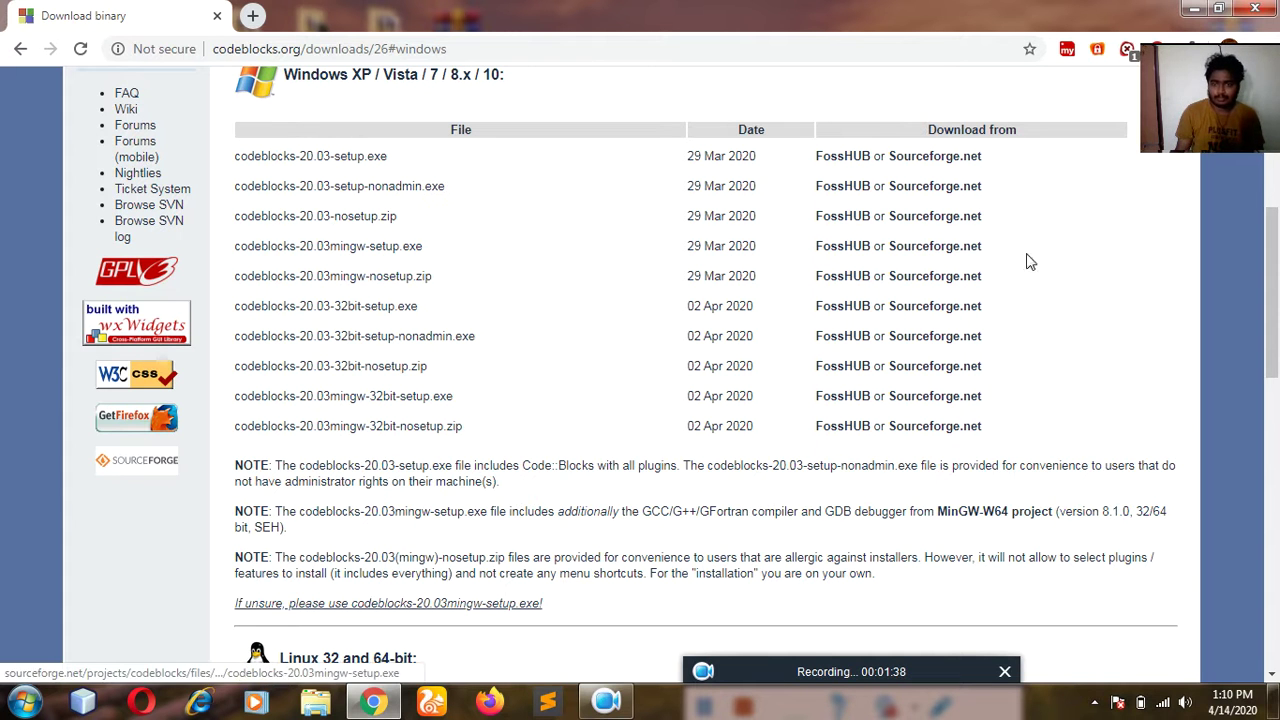
pyautogui.click(966, 250)
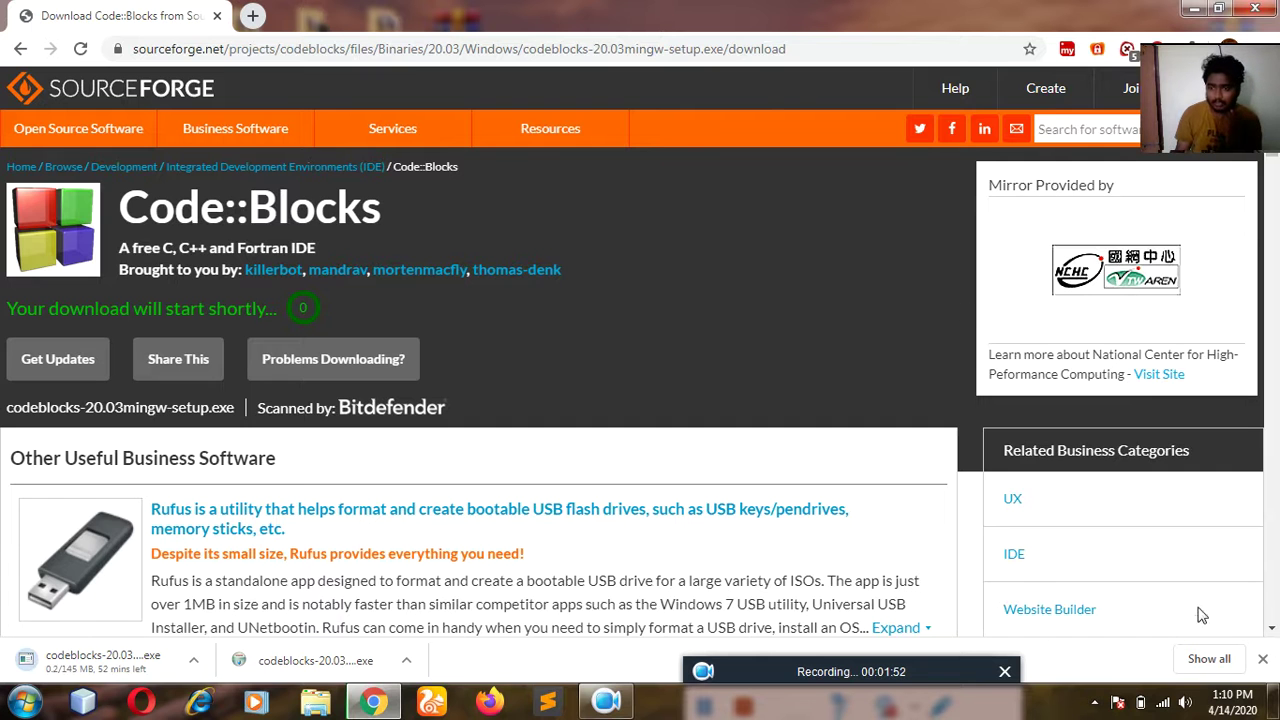
# Cancel the running duplicate download and launch the already downloaded codeblocks-20.03mingw-setup from its folder, clearing other windows out of the way.
pyautogui.click(1212, 660)
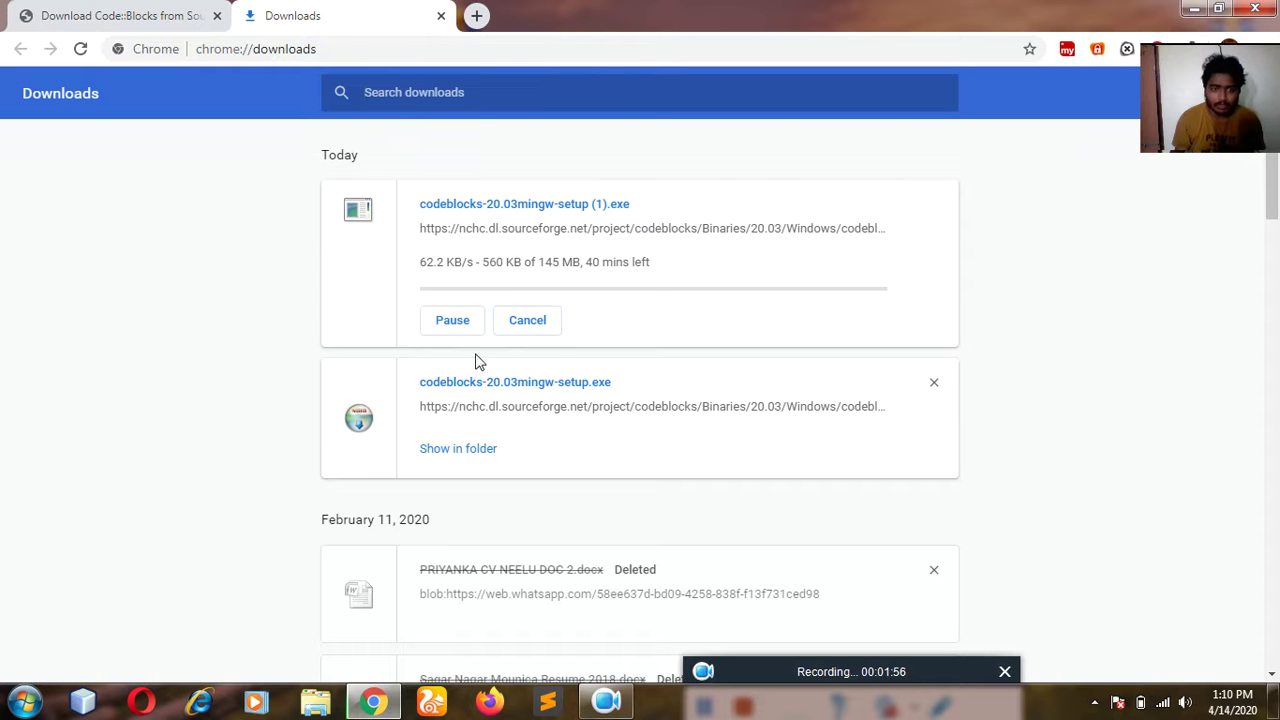
pyautogui.click(548, 324)
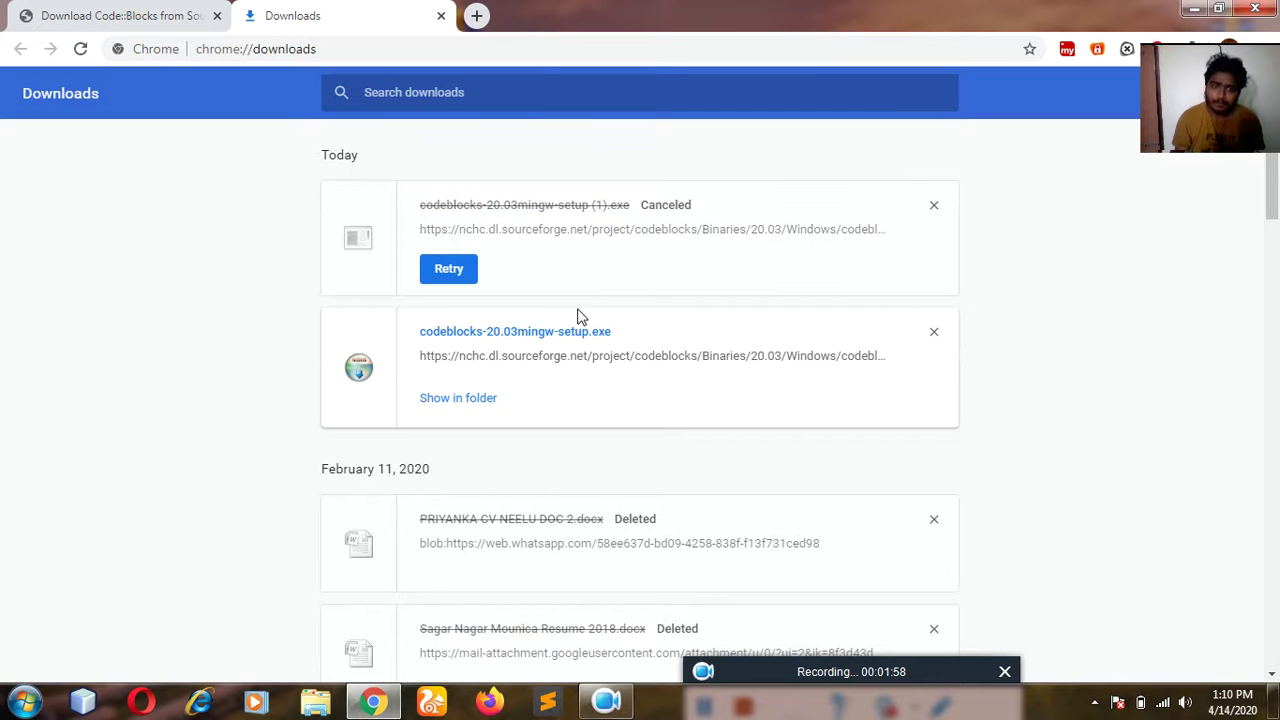
pyautogui.click(463, 405)
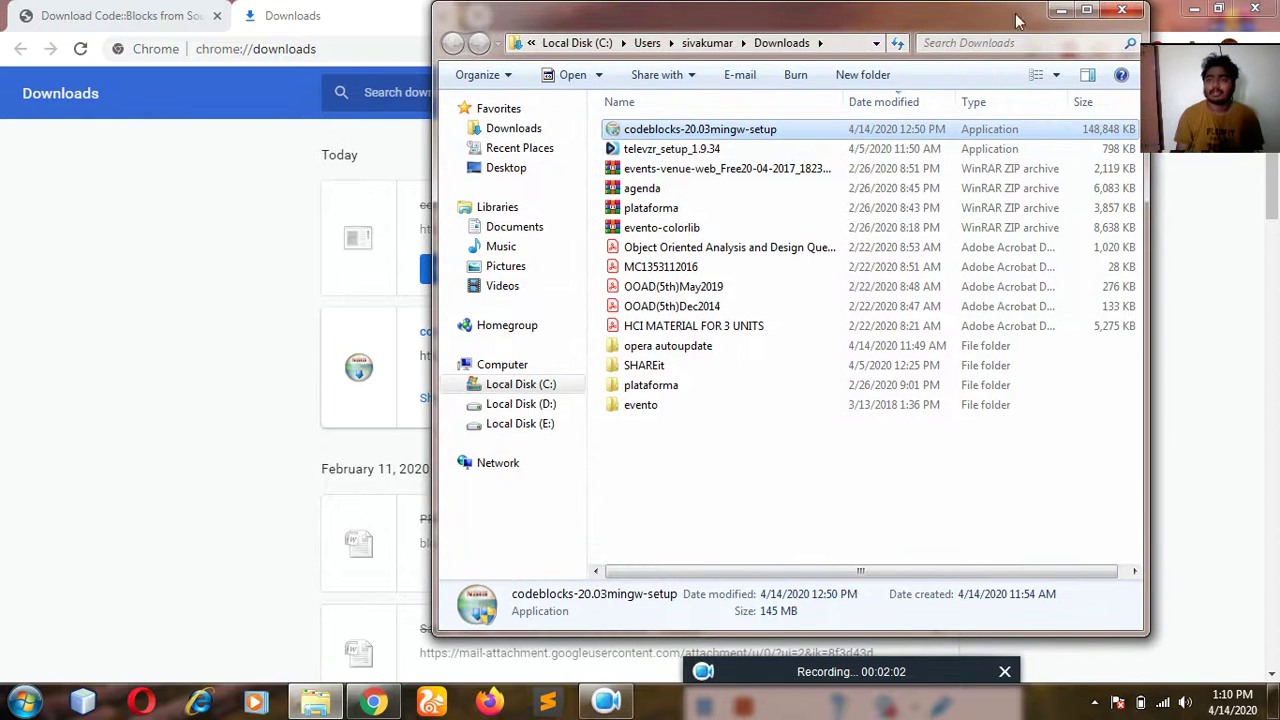
pyautogui.click(1205, 8)
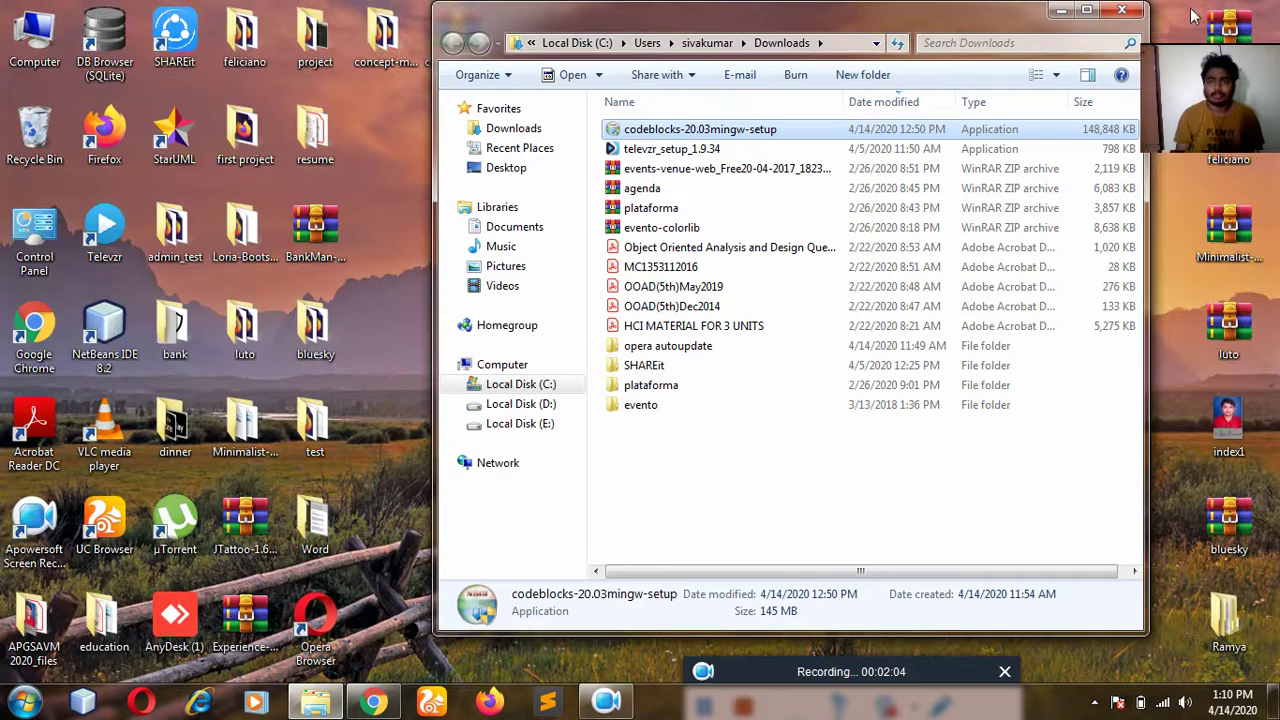
pyautogui.doubleClick(668, 137)
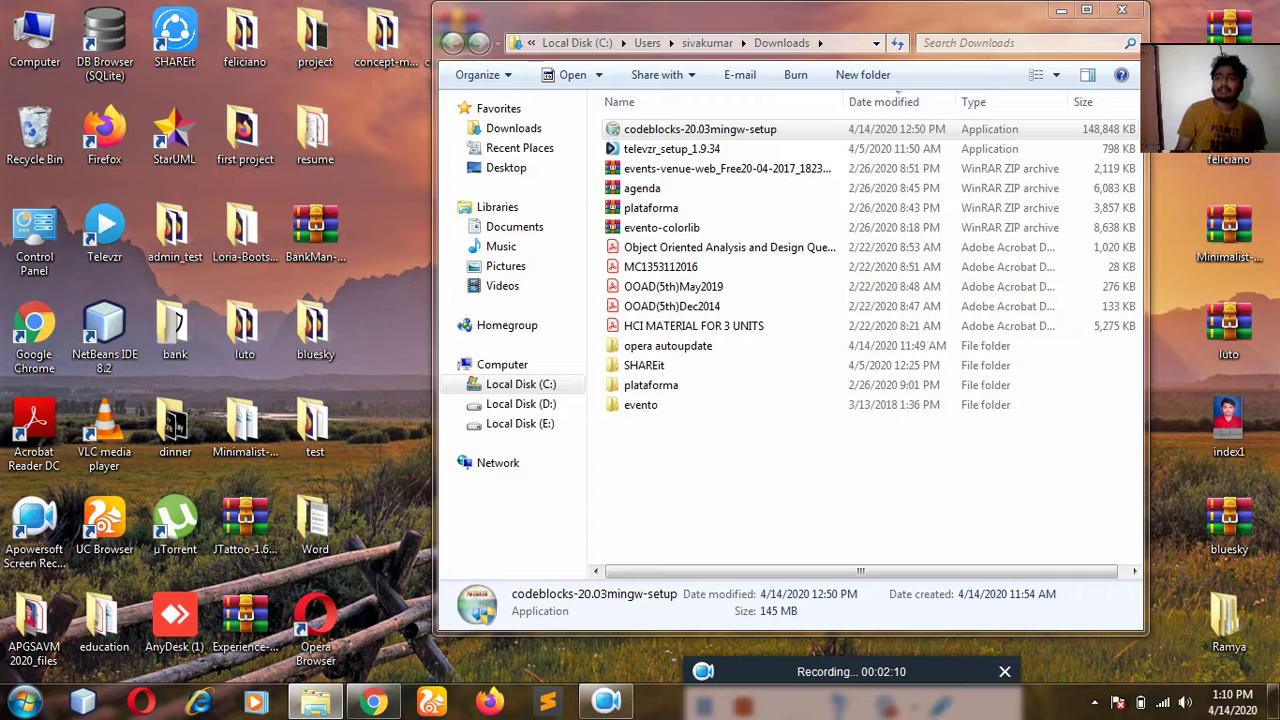
pyautogui.click(1062, 10)
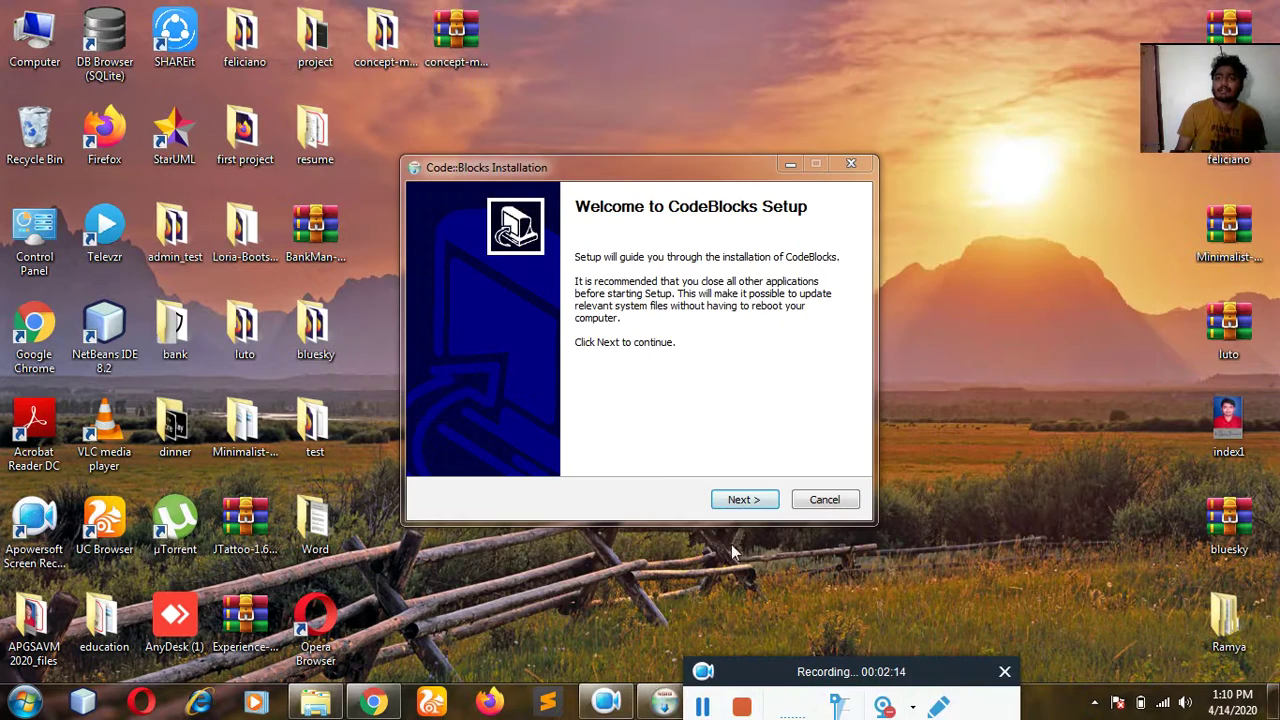
# Accept the license and install the full set of CodeBlocks components into C:\Program Files\CodeBlocks.
pyautogui.click(740, 500)
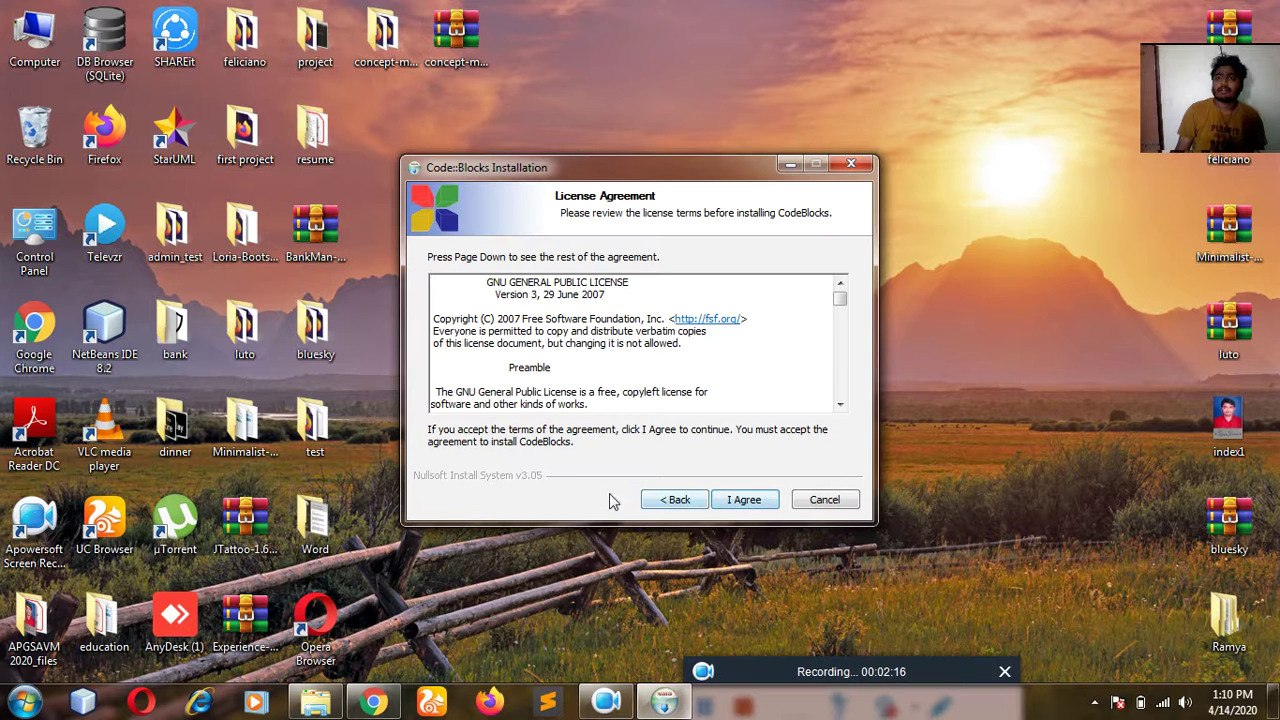
pyautogui.click(743, 500)
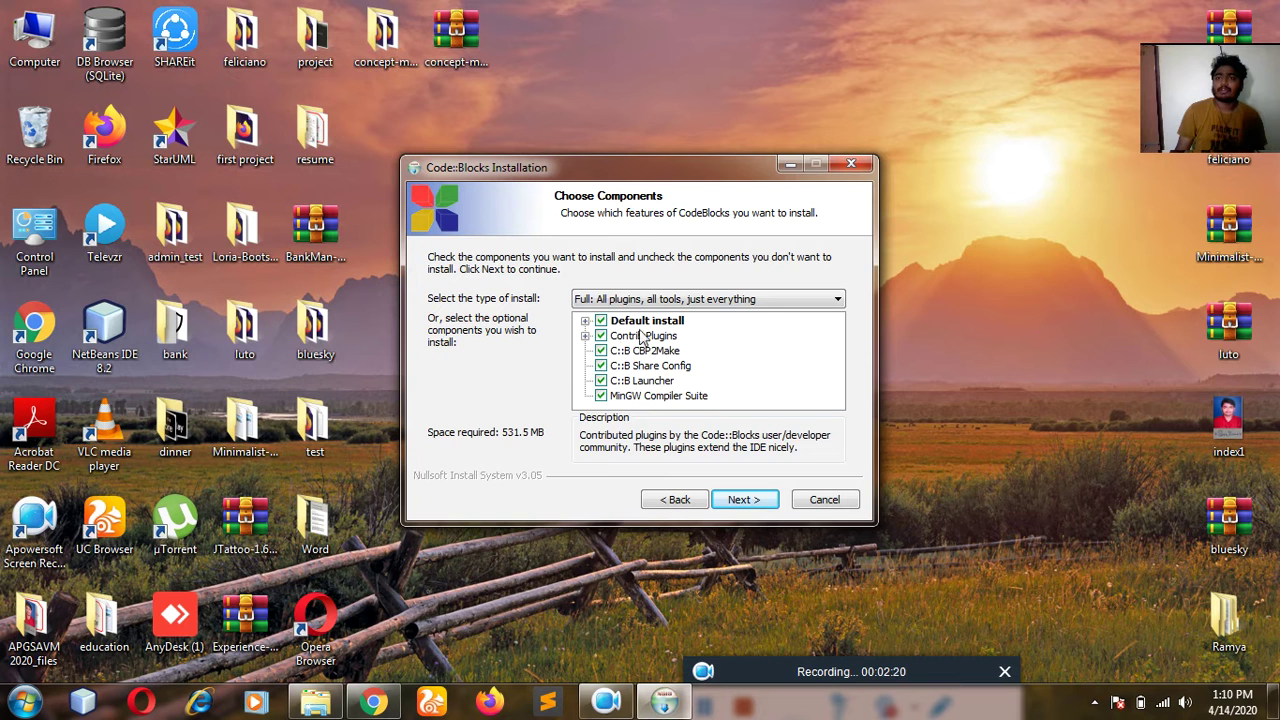
pyautogui.click(740, 500)
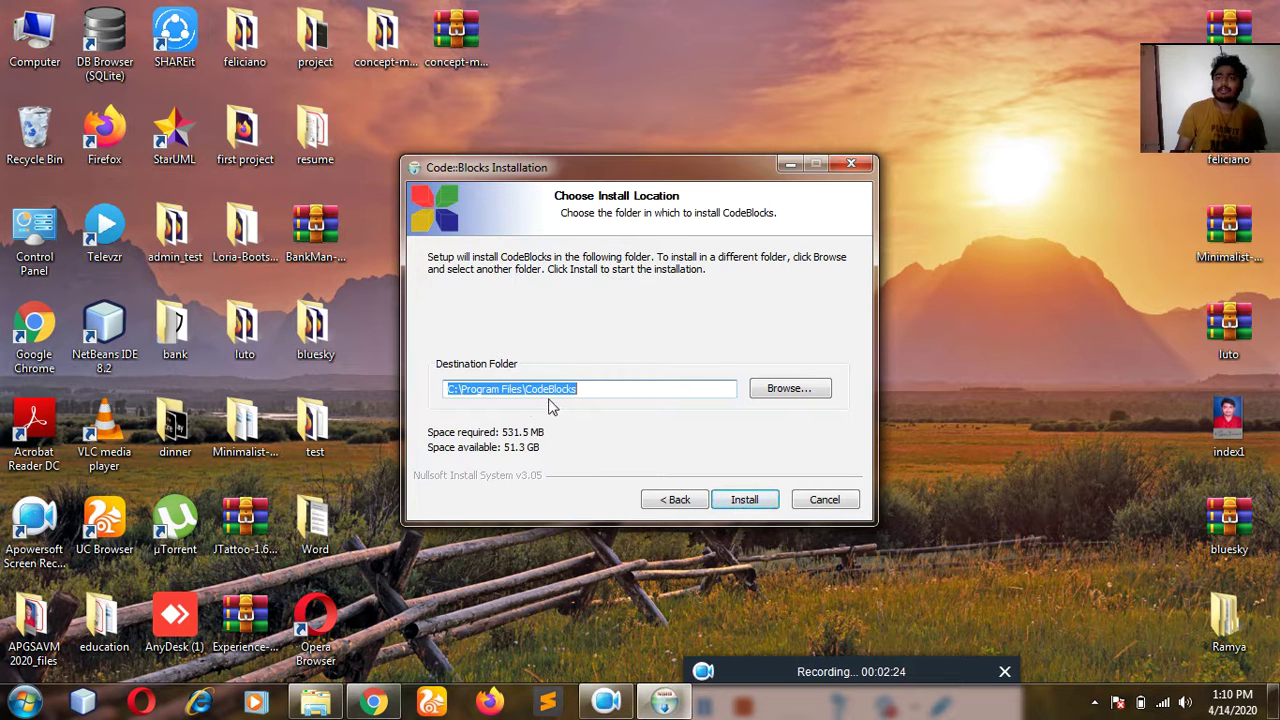
pyautogui.click(744, 500)
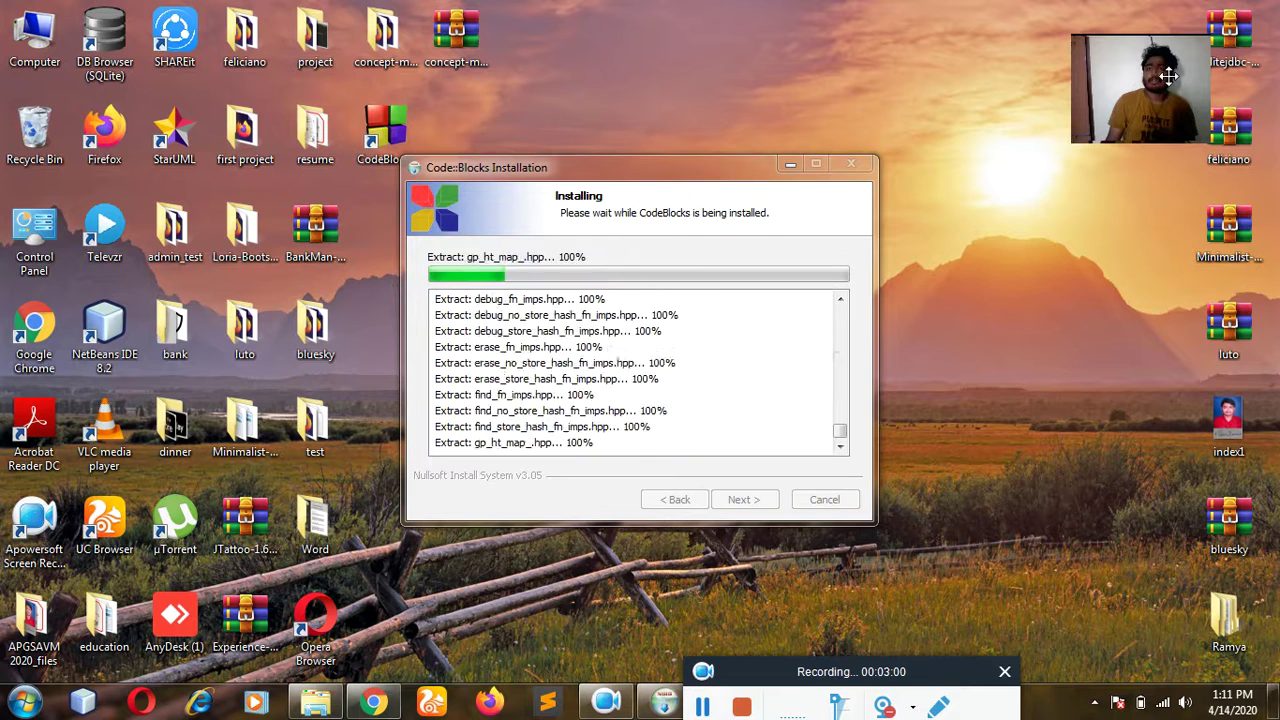
pyautogui.moveTo(919, 665); pyautogui.dragTo(929, 628)
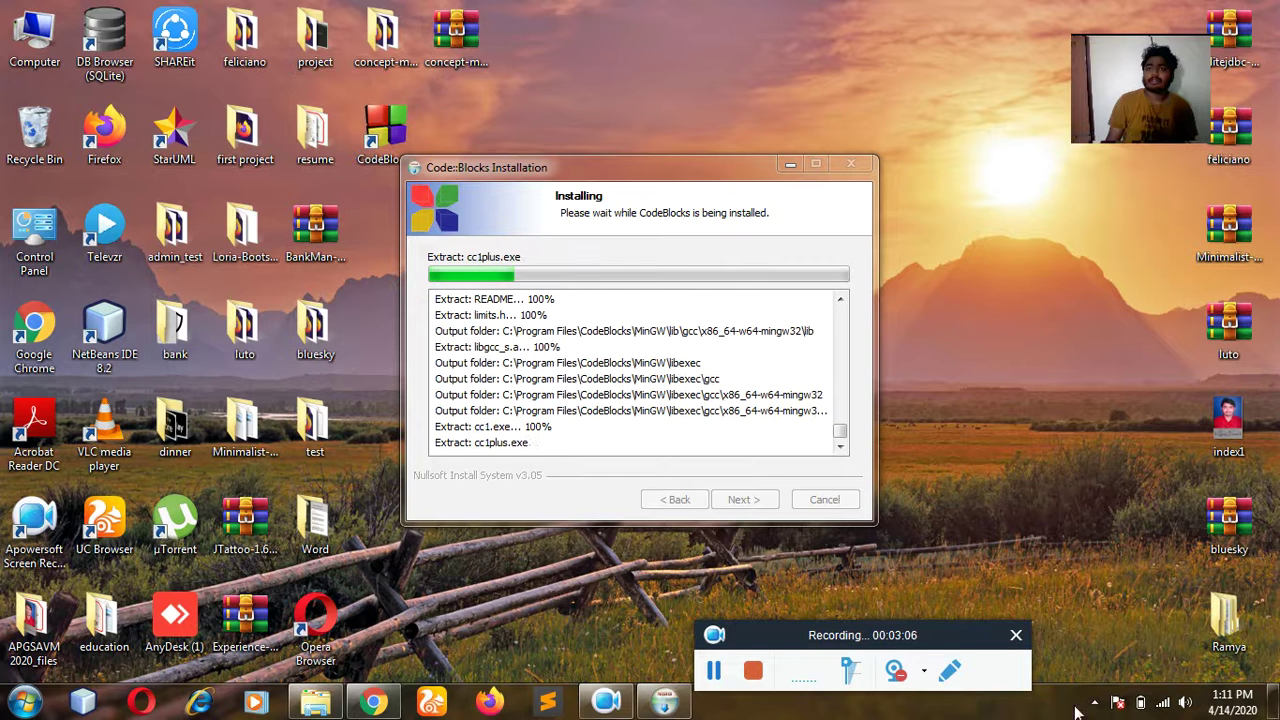
pyautogui.click(898, 674)
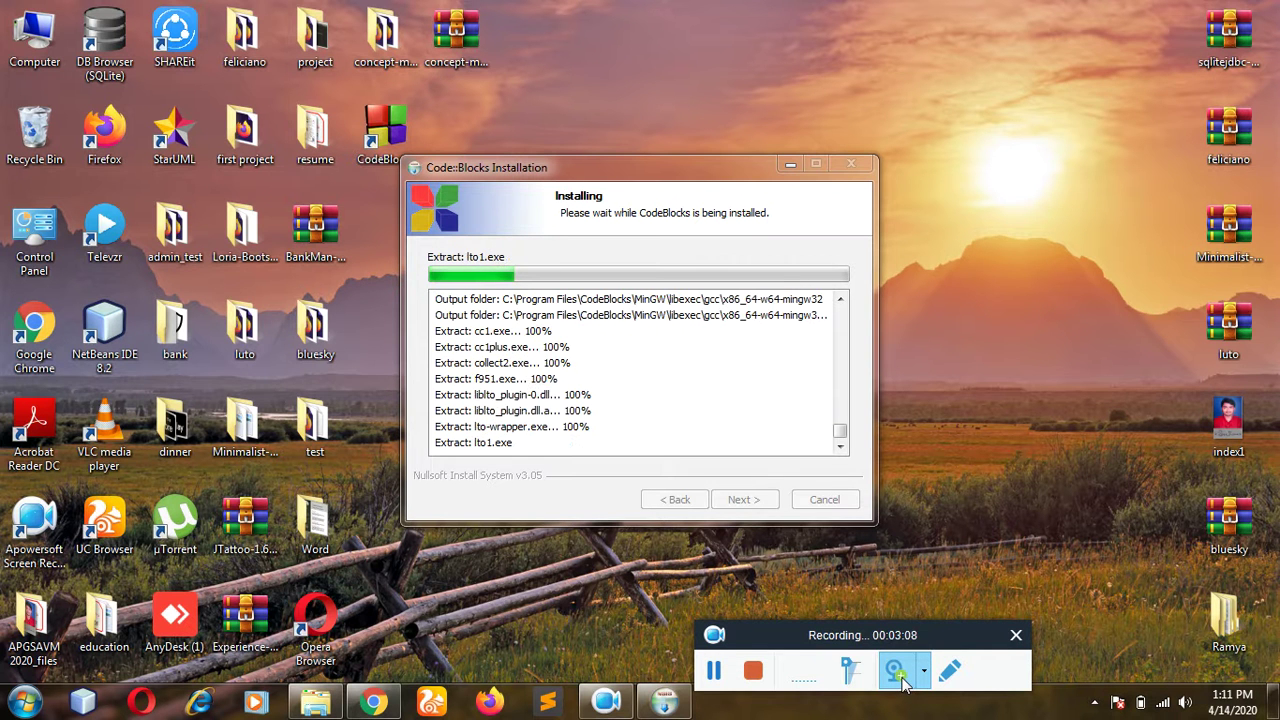
pyautogui.click(898, 674)
pyautogui.moveTo(1140, 97); pyautogui.dragTo(1210, 114)
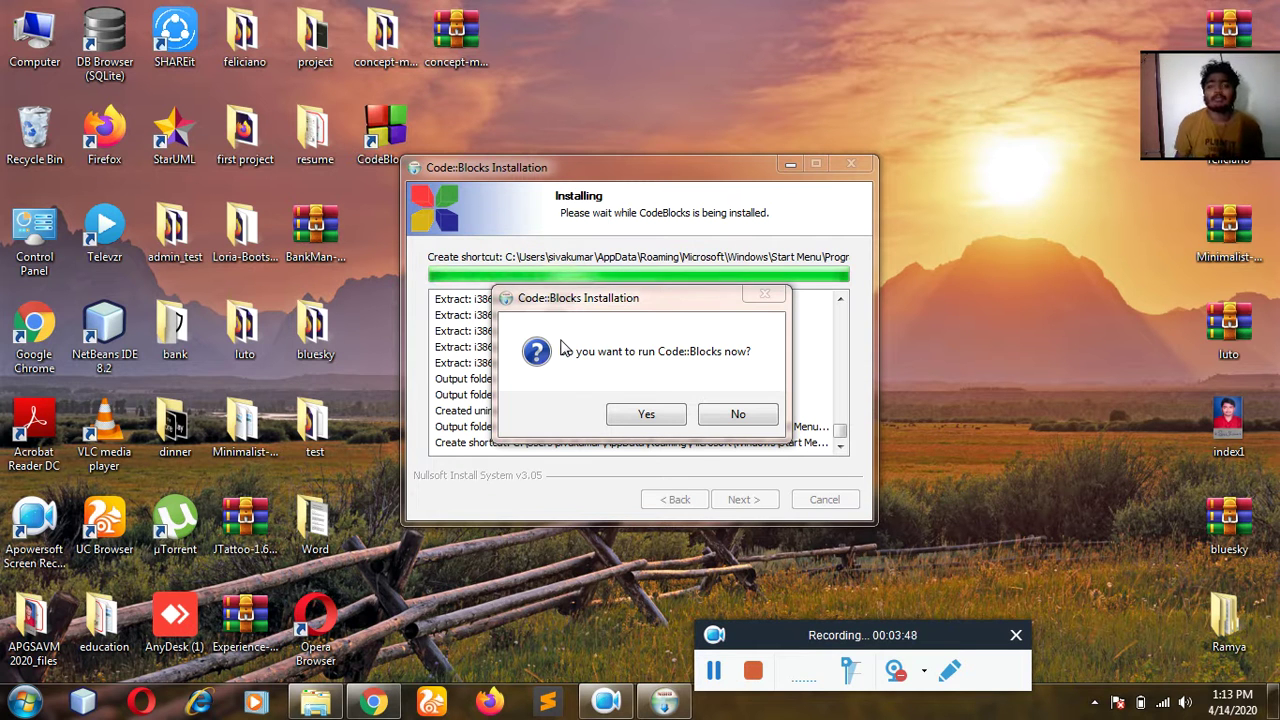
# Run Code::Blocks from the installer and accept GNU GCC Compiler as the default compiler.
pyautogui.click(640, 414)
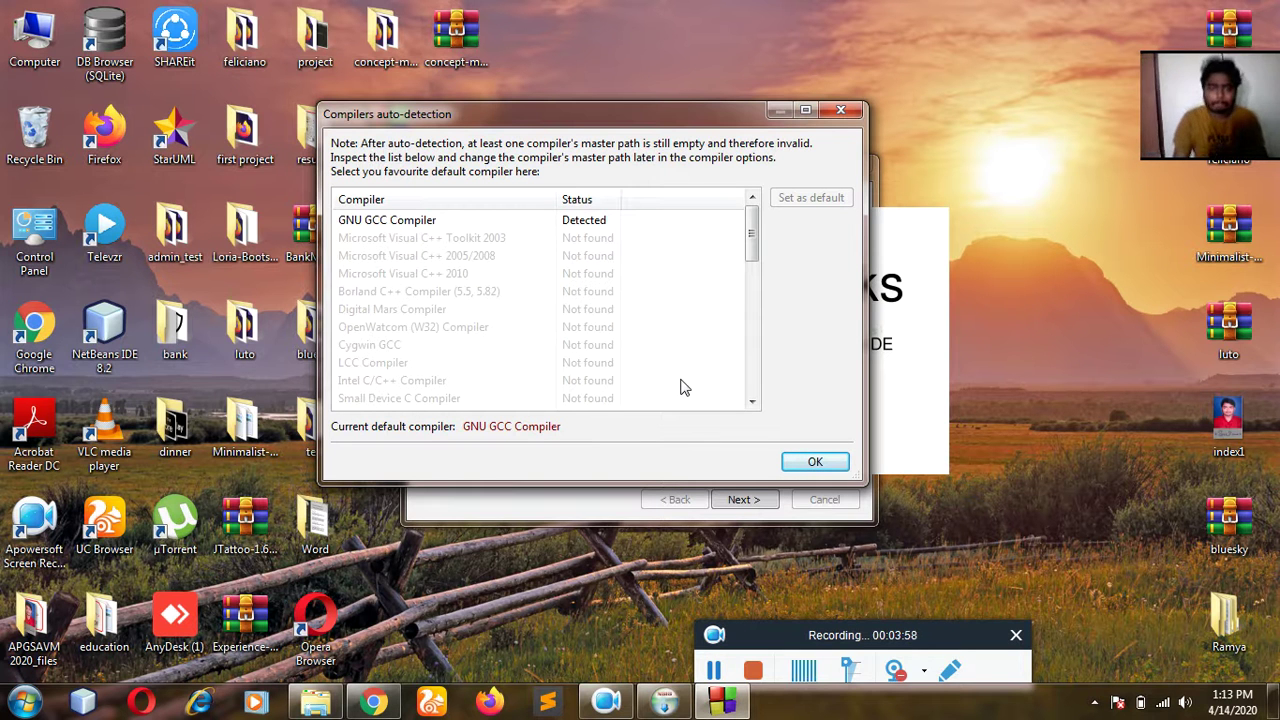
pyautogui.click(816, 461)
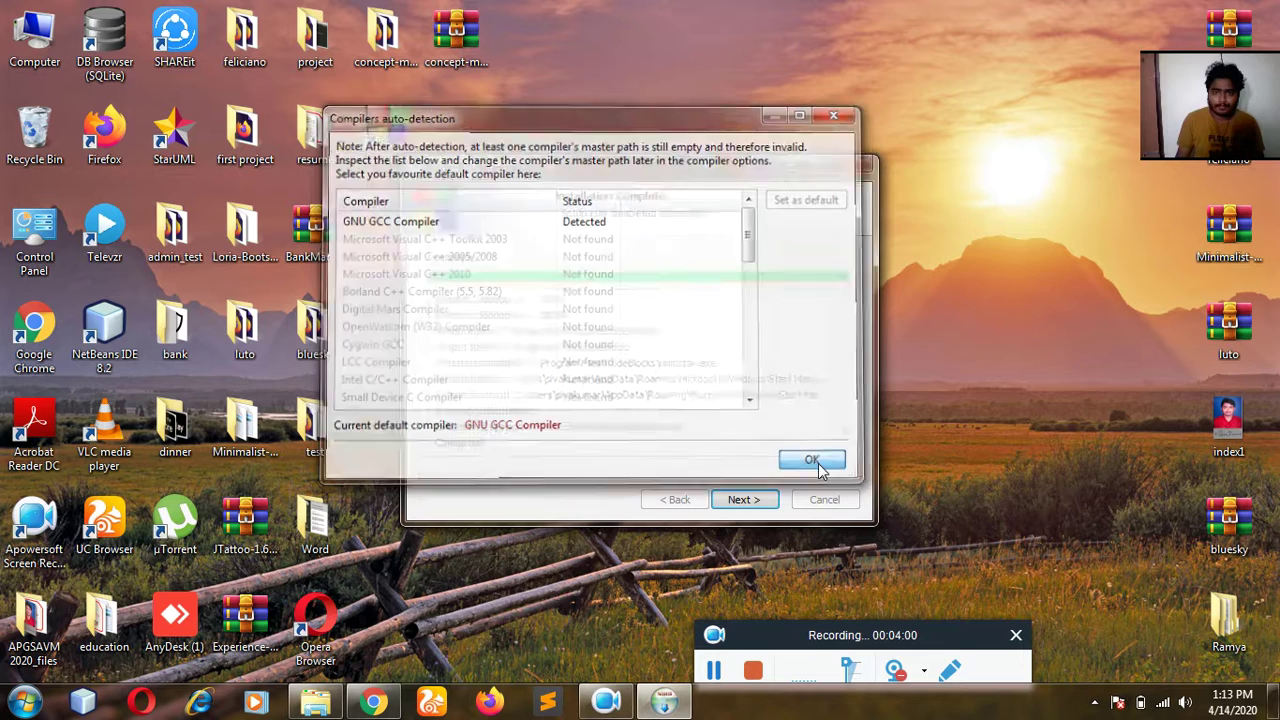
# Finish the CodeBlocks setup and associate Code::Blocks with C/C++ file types.
pyautogui.click(741, 501)
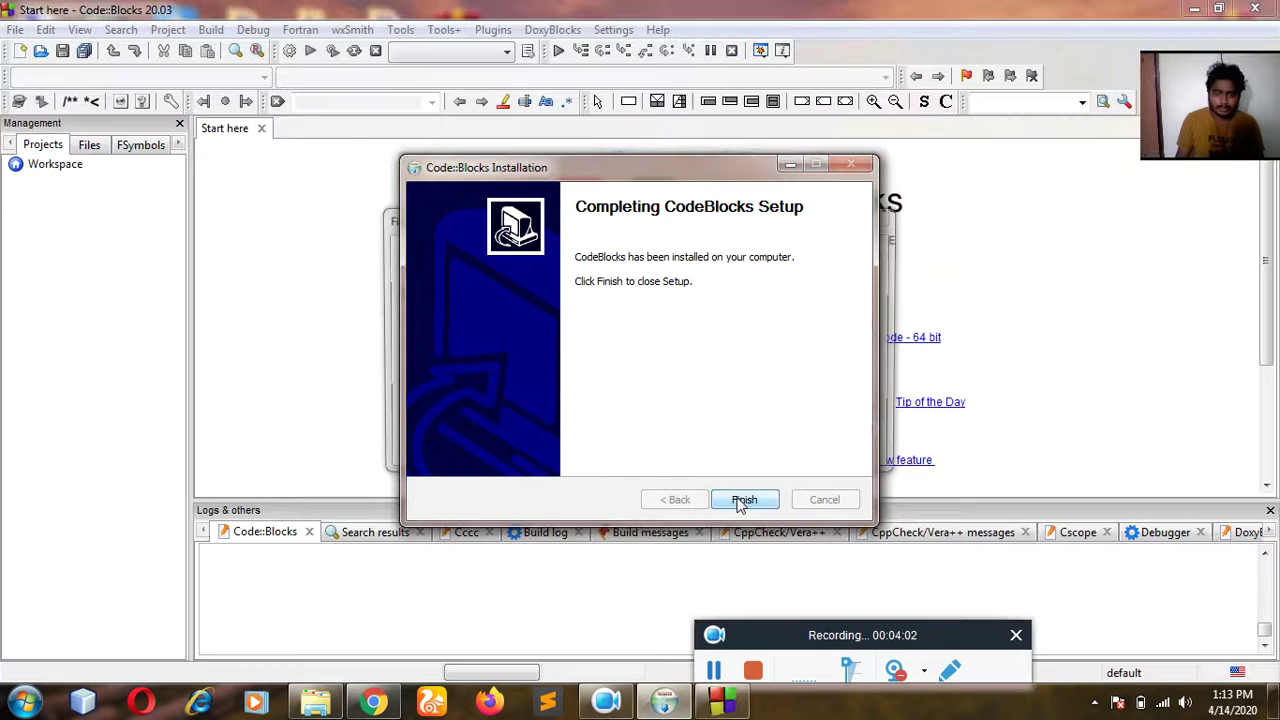
pyautogui.click(742, 501)
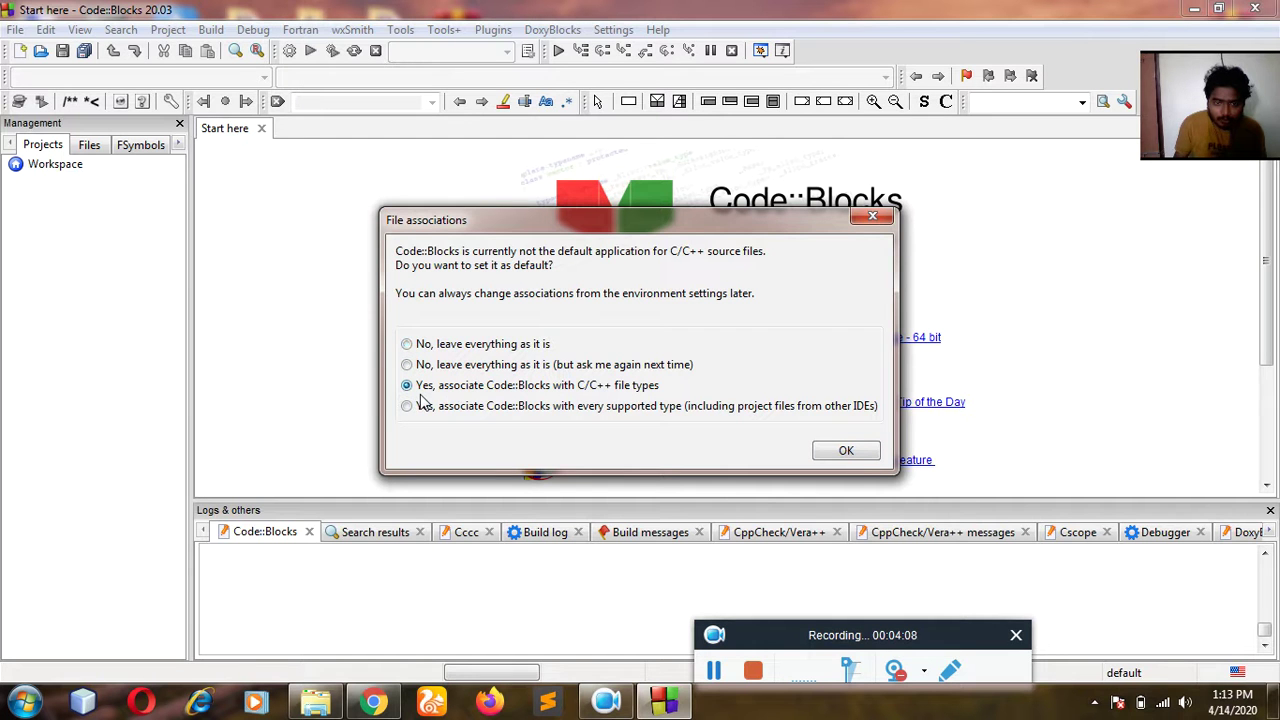
pyautogui.click(843, 451)
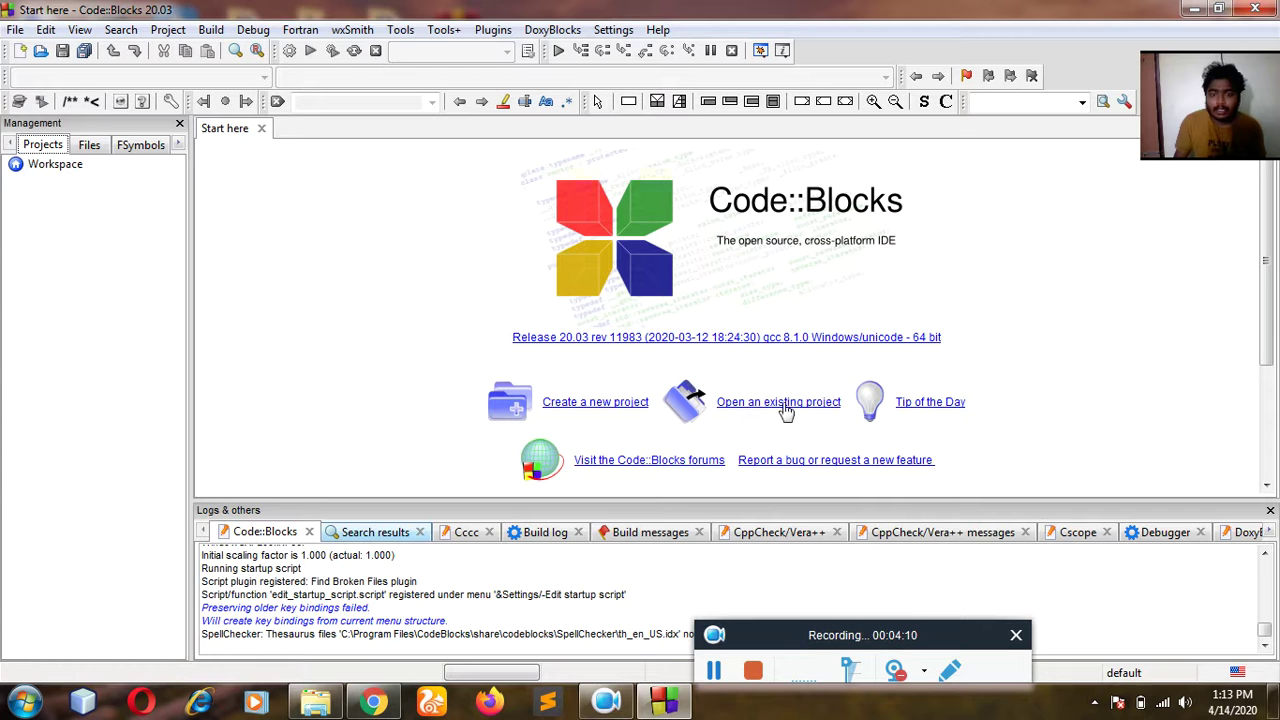
# Create a new project from the Console application template and choose C as its language.
pyautogui.click(618, 404)
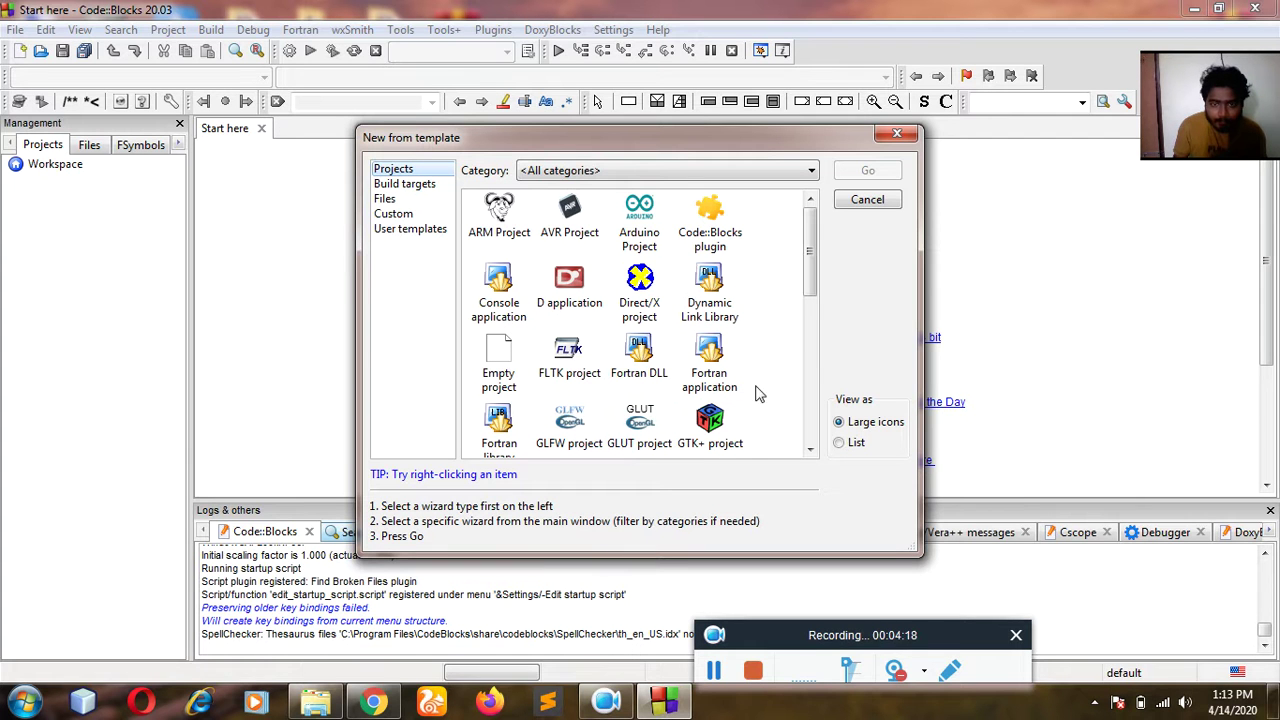
pyautogui.click(488, 286)
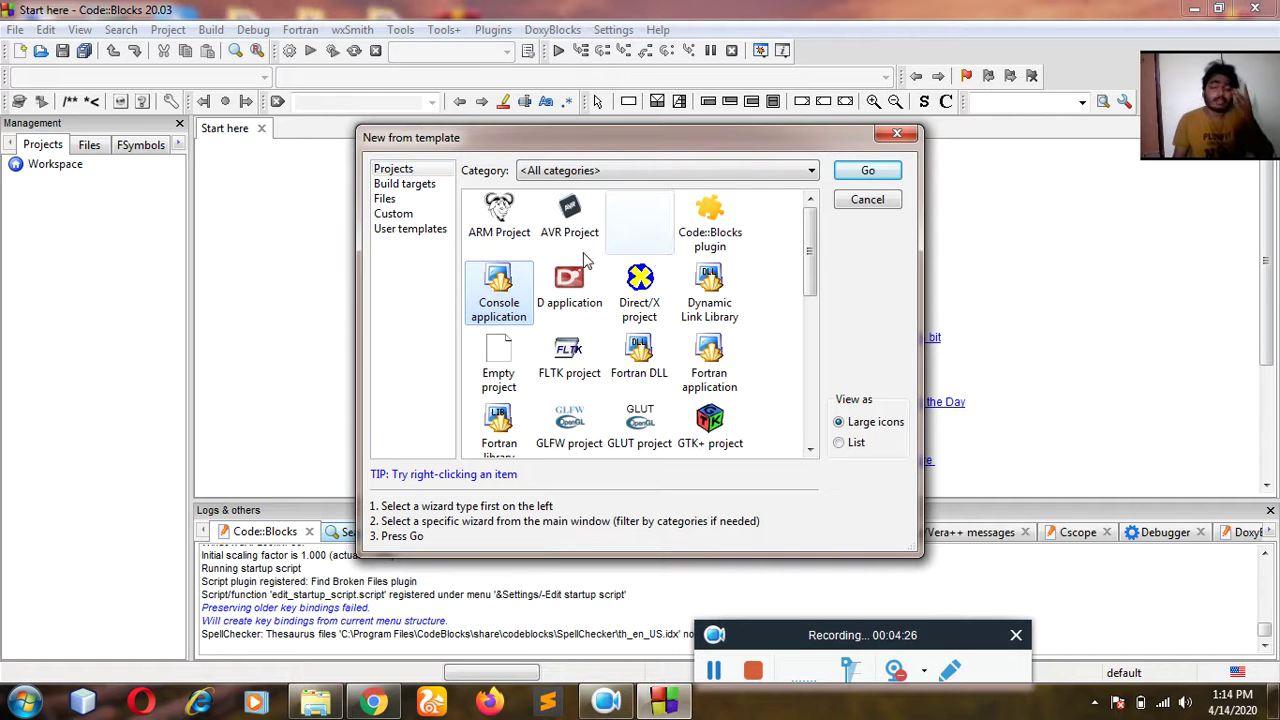
pyautogui.click(866, 171)
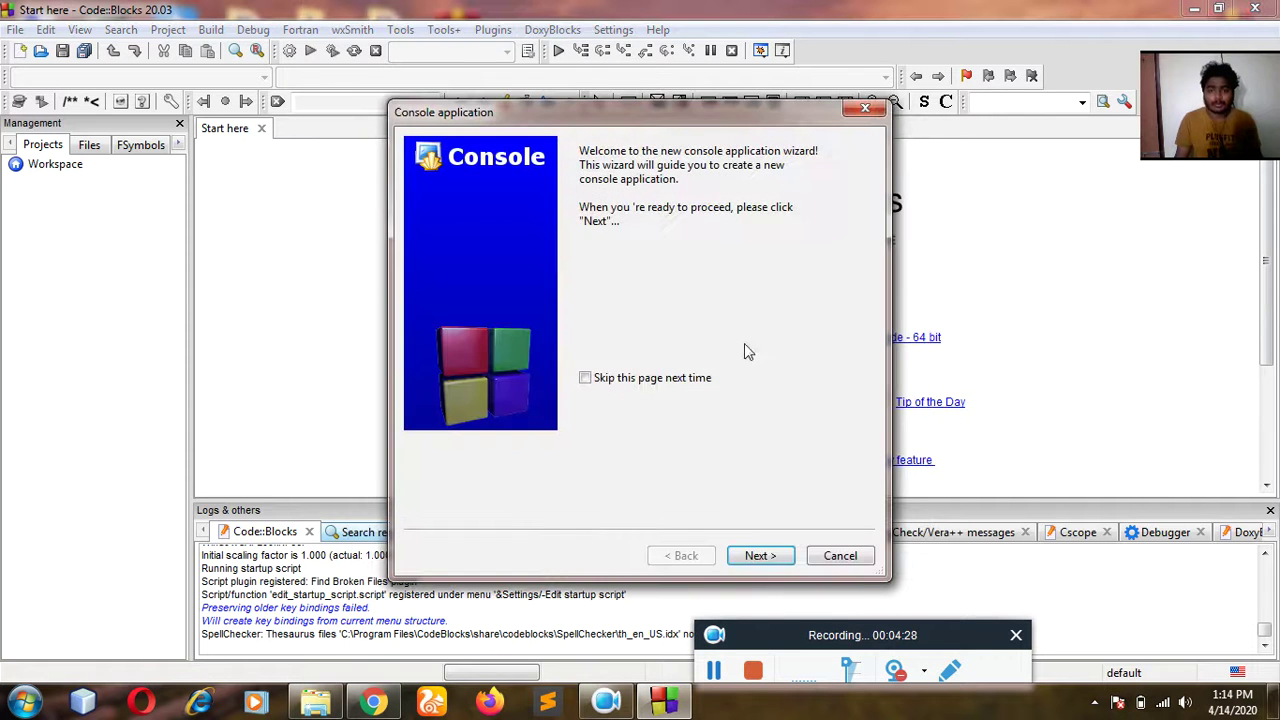
pyautogui.click(762, 558)
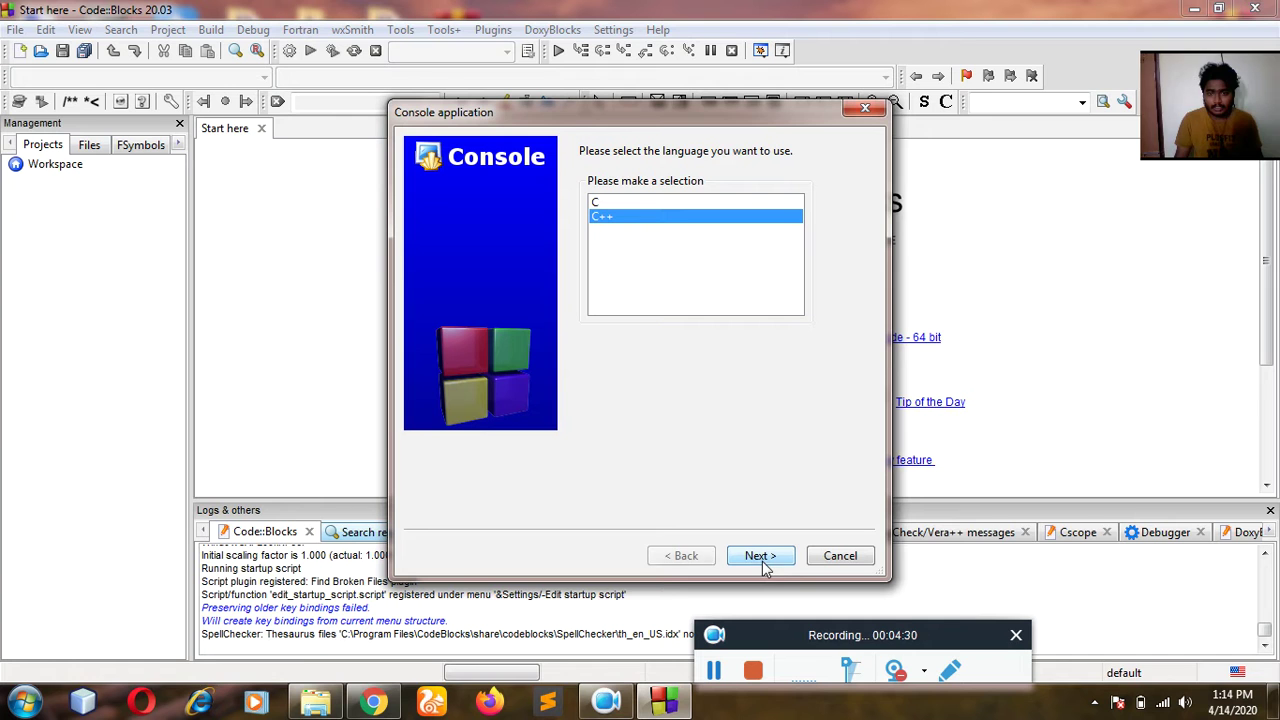
pyautogui.click(634, 203)
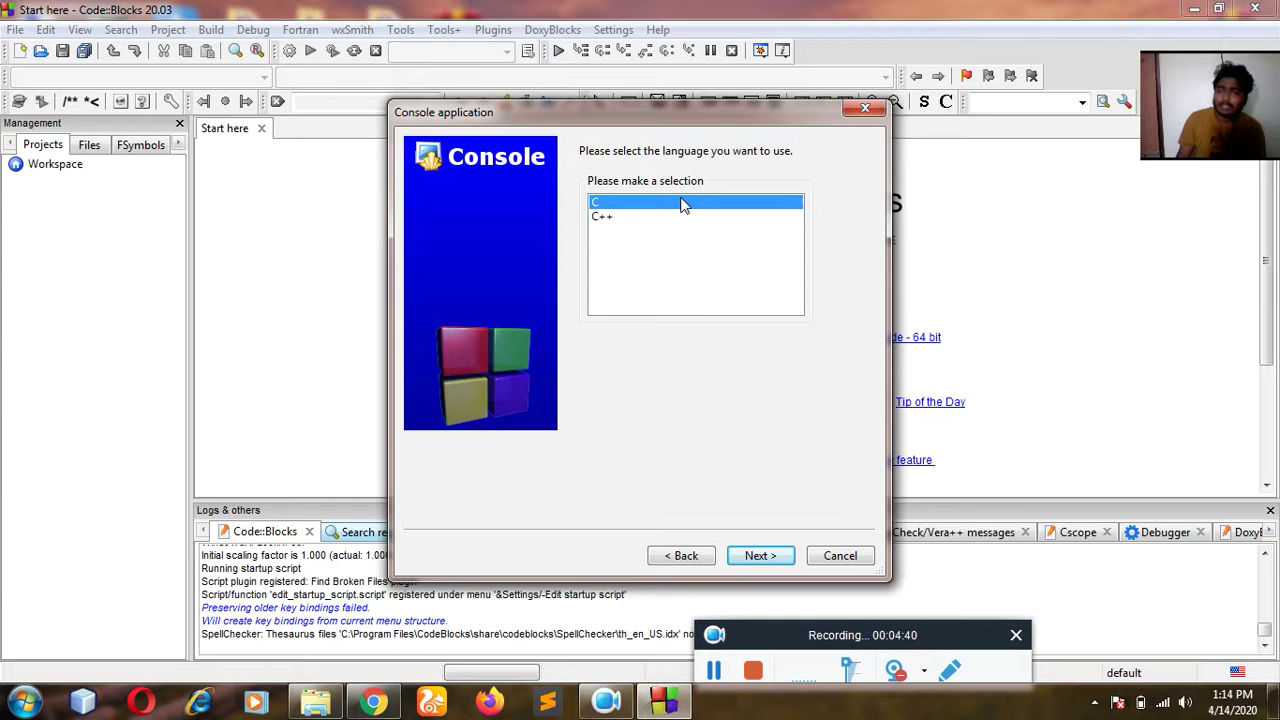
pyautogui.click(759, 556)
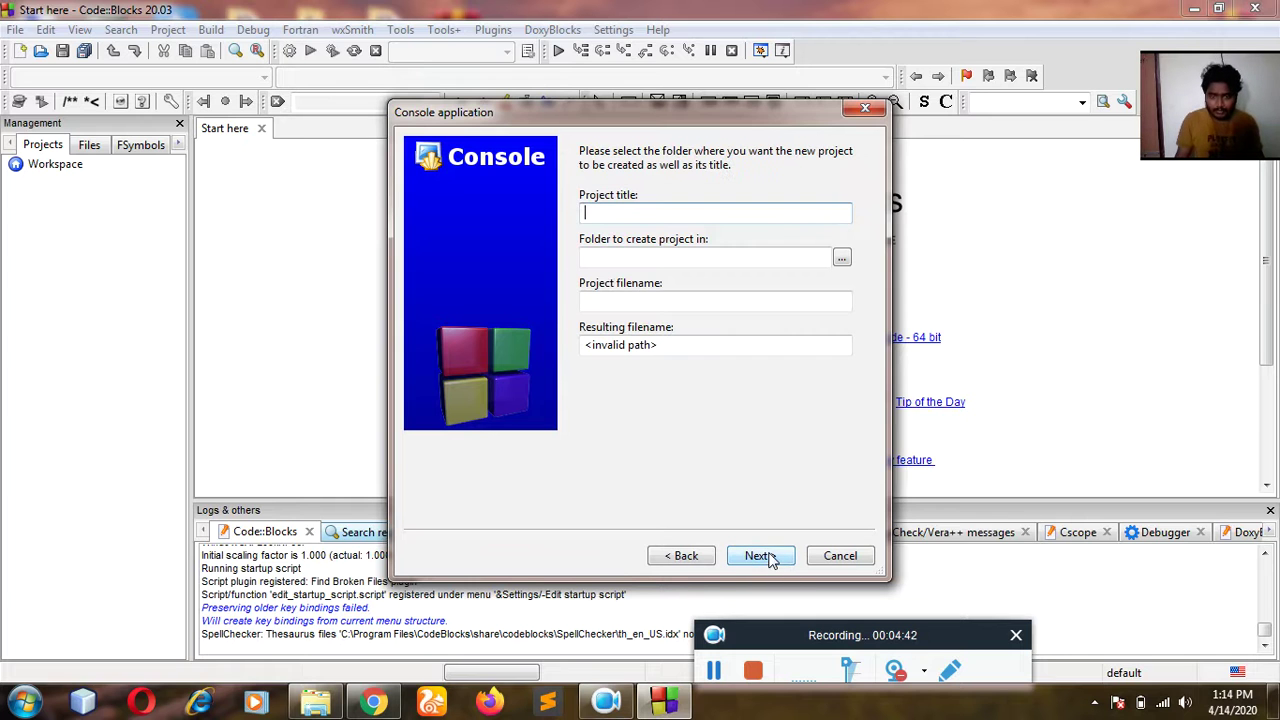
# Title the new console project myfirstCclass.
pyautogui.click(631, 212)
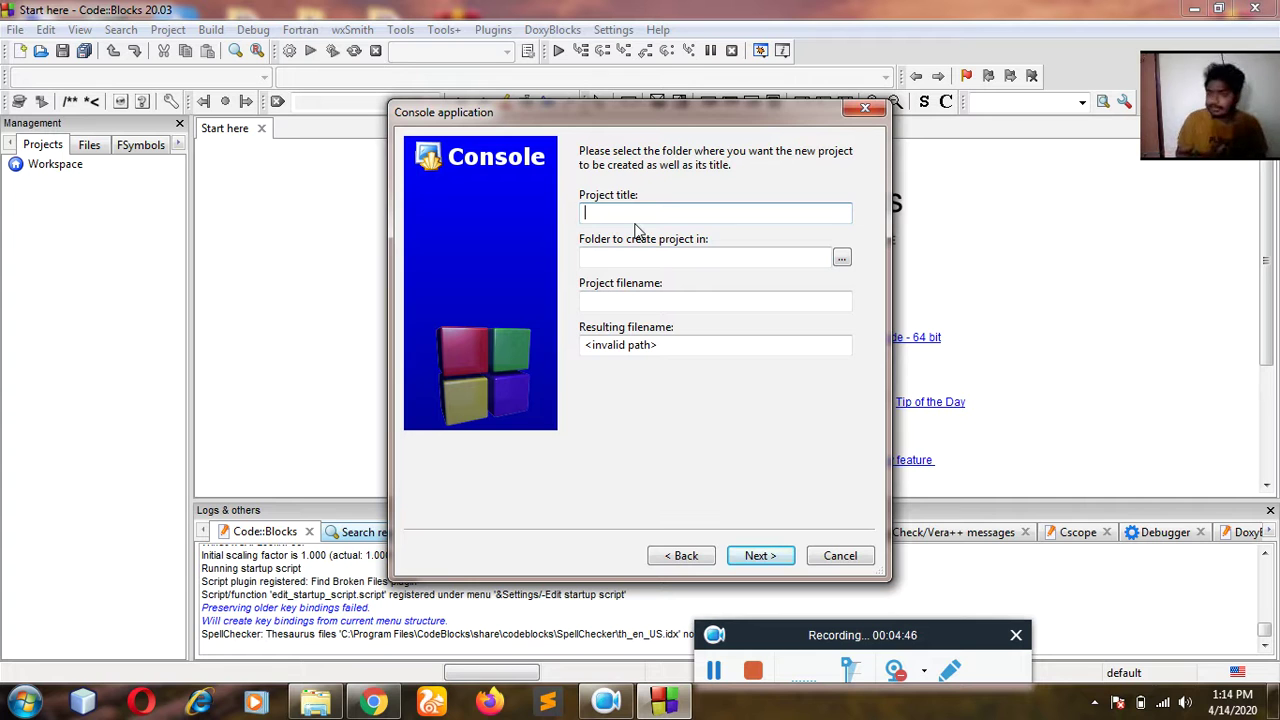
pyautogui.write('myfirst c')
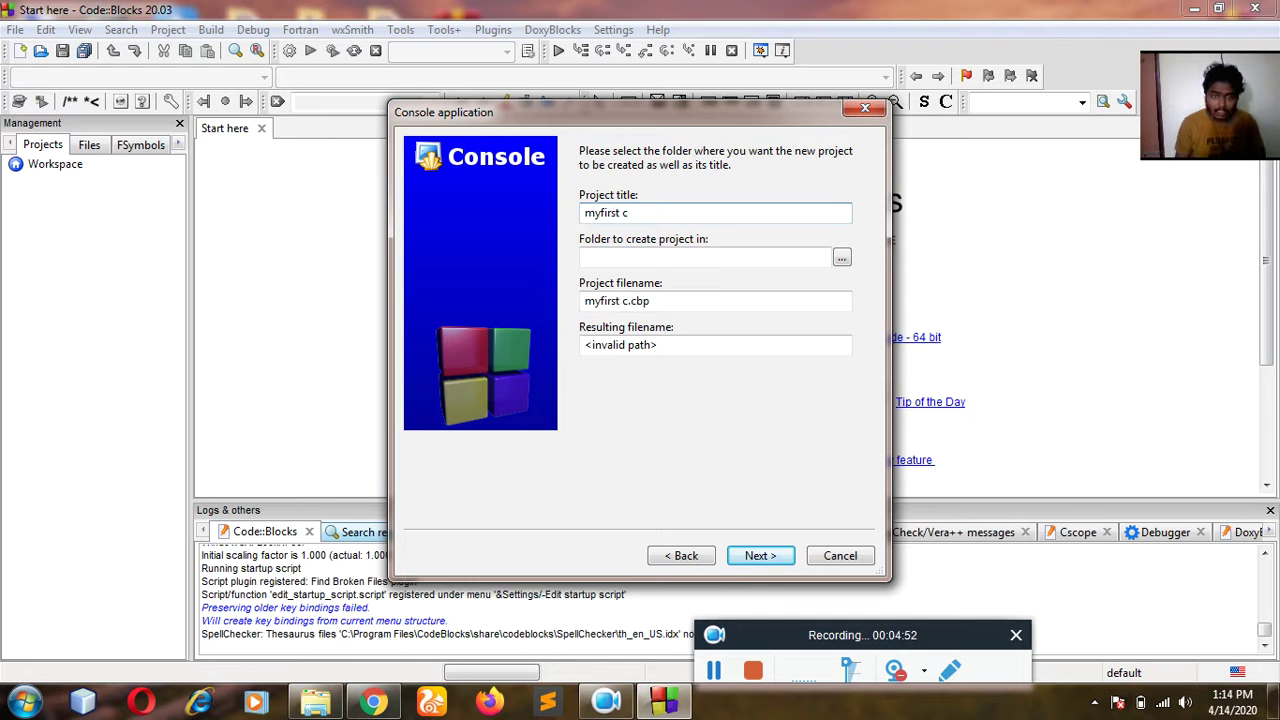
pyautogui.press('BackSpace')
pyautogui.press('BackSpace')
pyautogui.write('c')
pyautogui.press('BackSpace')
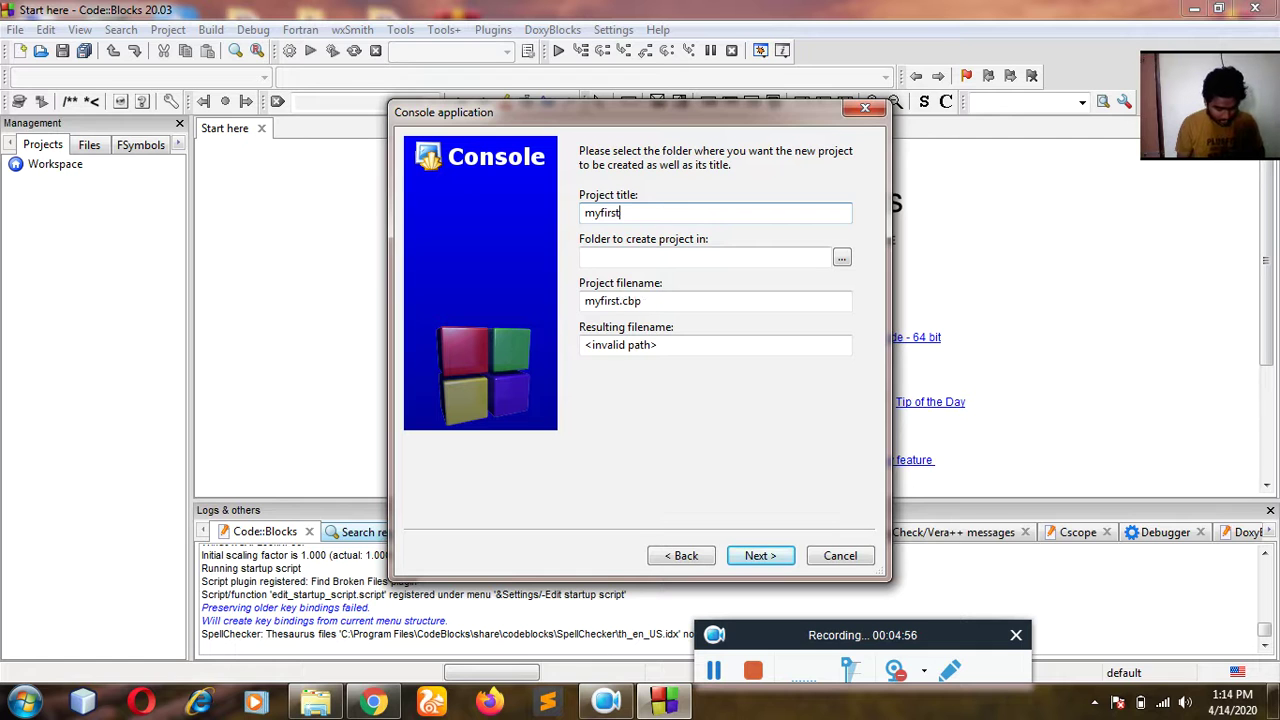
pyautogui.write('C')
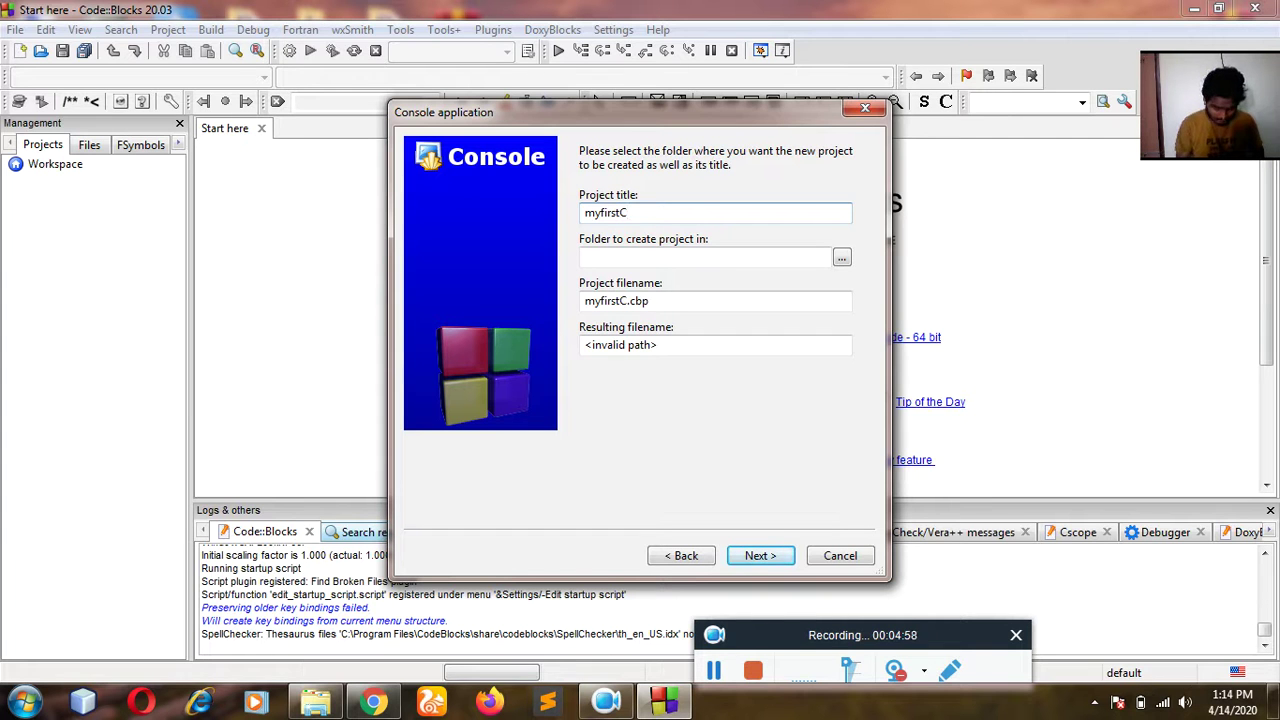
pyautogui.write('CLSA')
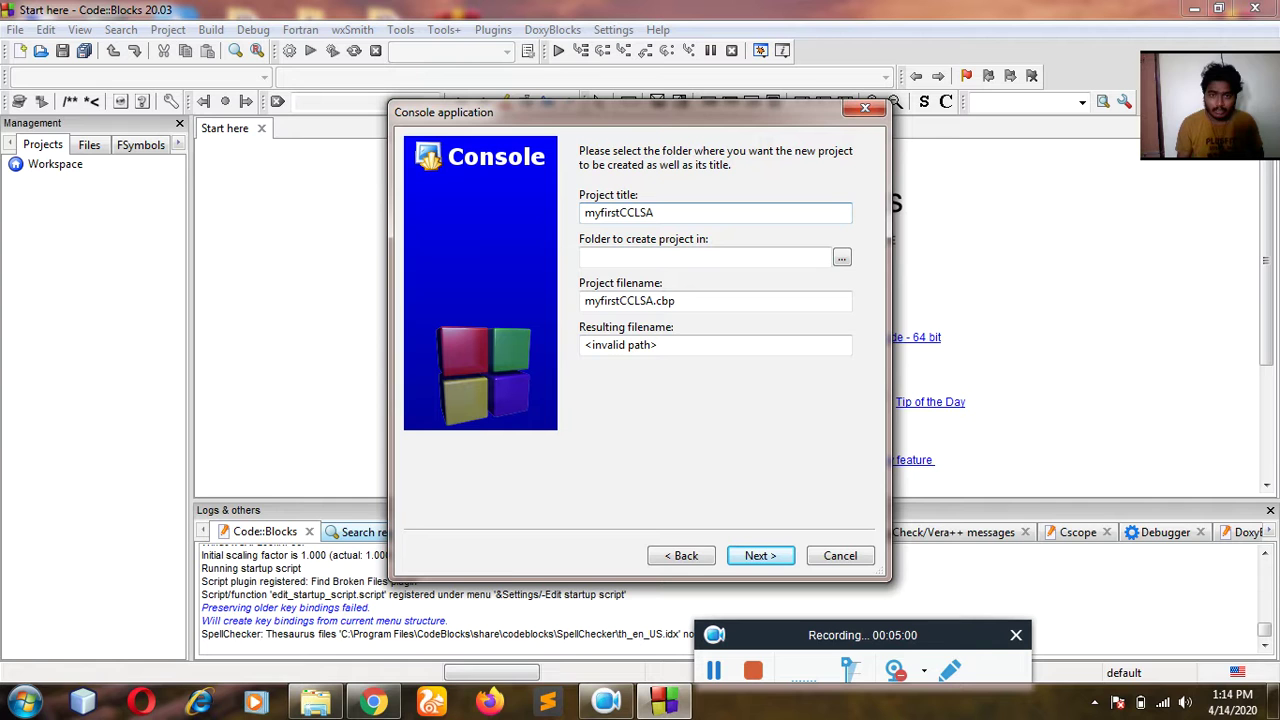
pyautogui.press('BackSpace')
pyautogui.press('BackSpace')
pyautogui.press('BackSpace')
pyautogui.press('BackSpace')
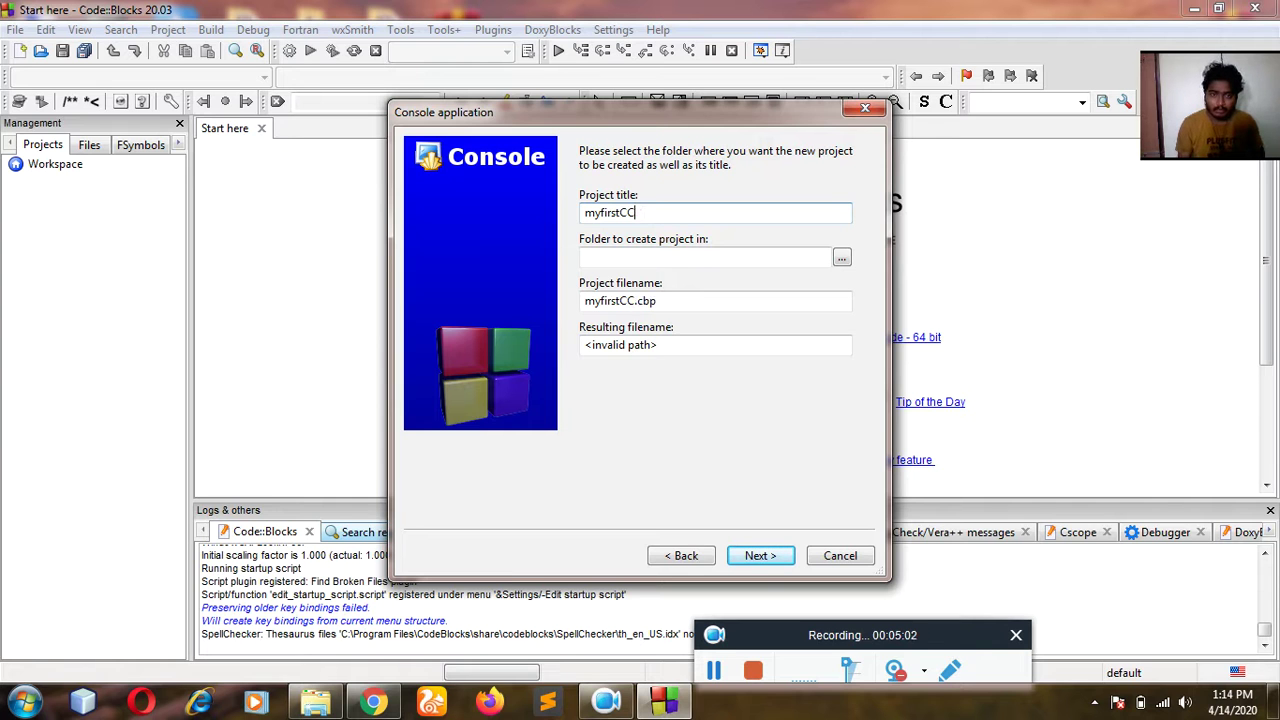
pyautogui.write('lass')
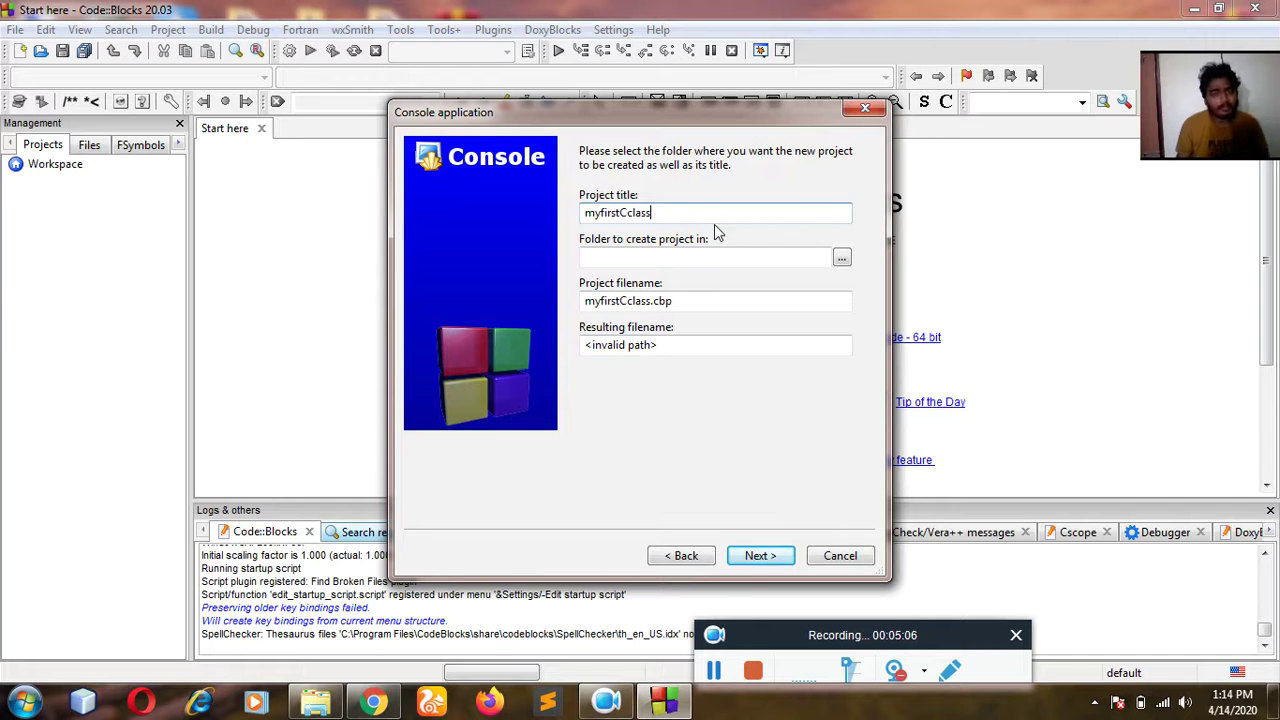
# Create a folder named Cclass on Local Disk (E:) and select it as the folder to create the project in.
pyautogui.click(680, 256)
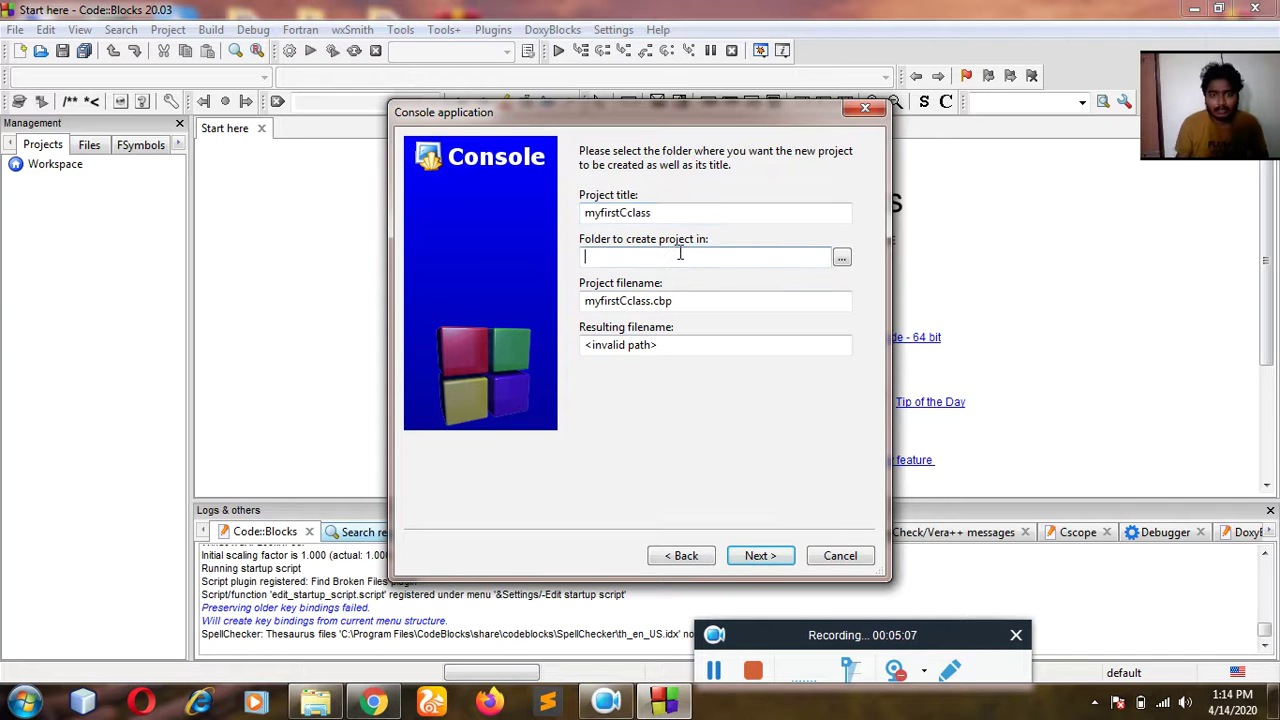
pyautogui.click(842, 258)
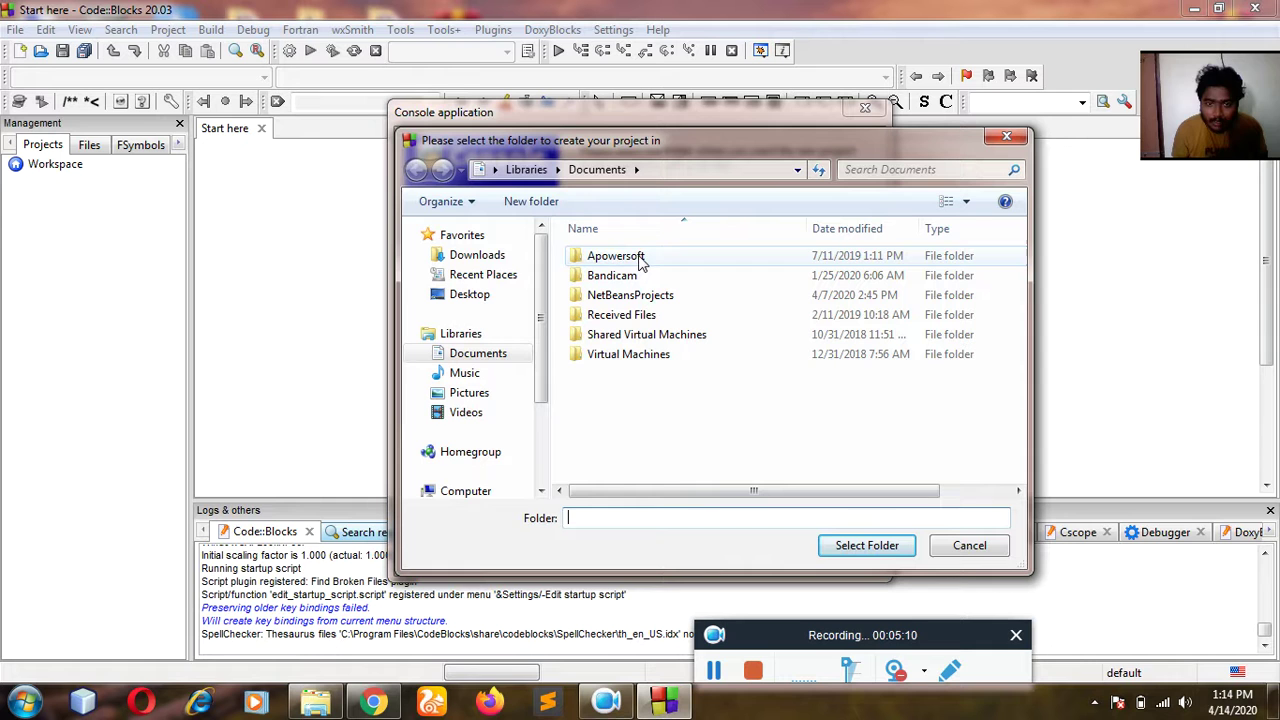
pyautogui.scroll(-2, 546, 270)
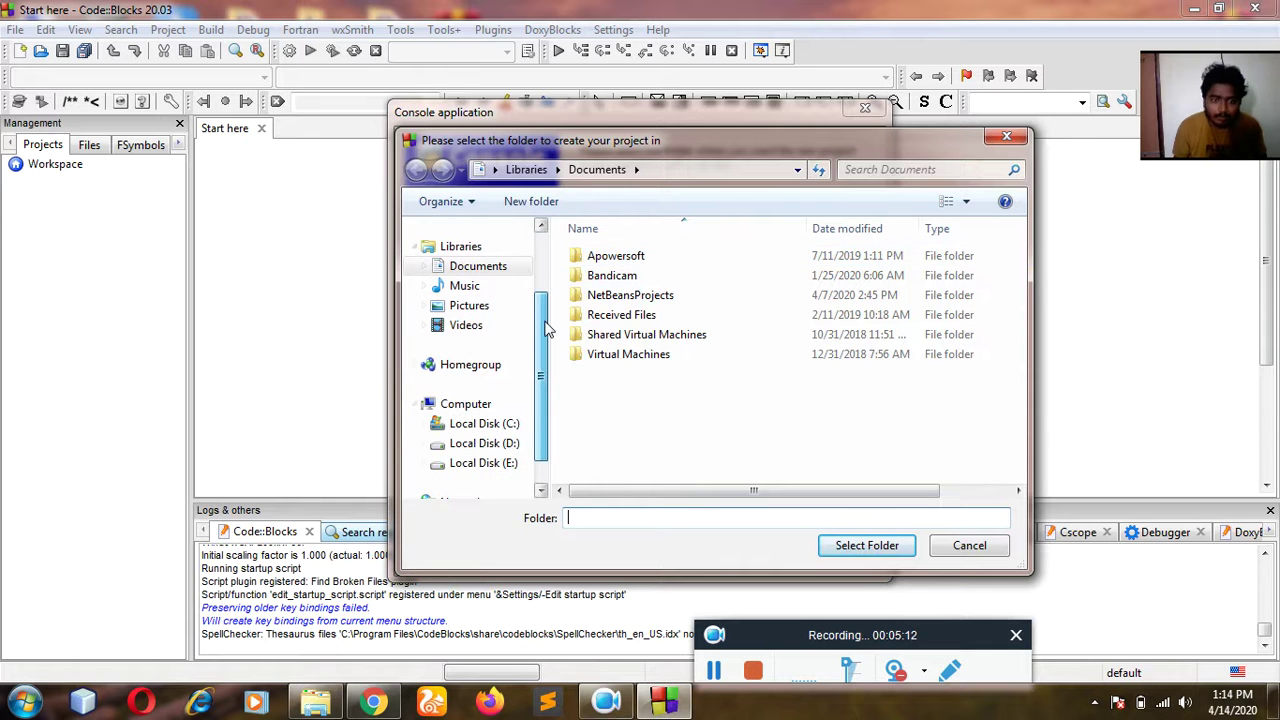
pyautogui.click(505, 443)
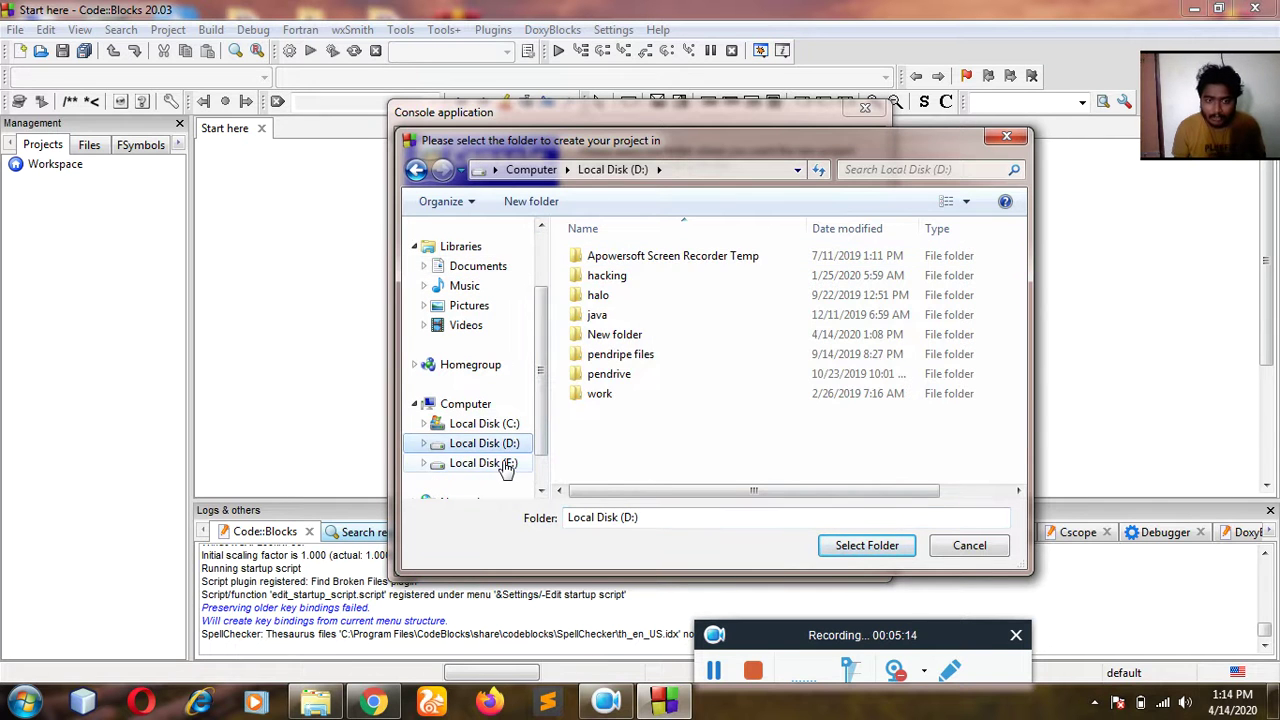
pyautogui.click(498, 462)
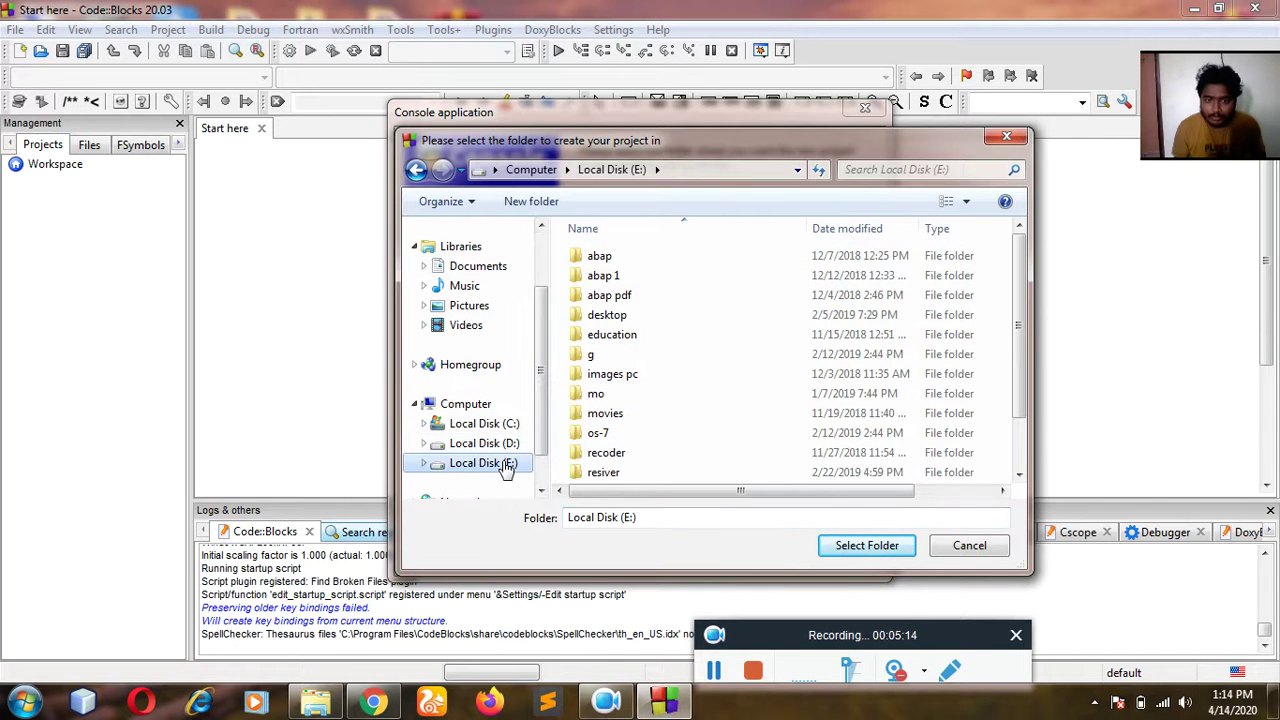
pyautogui.click(531, 201)
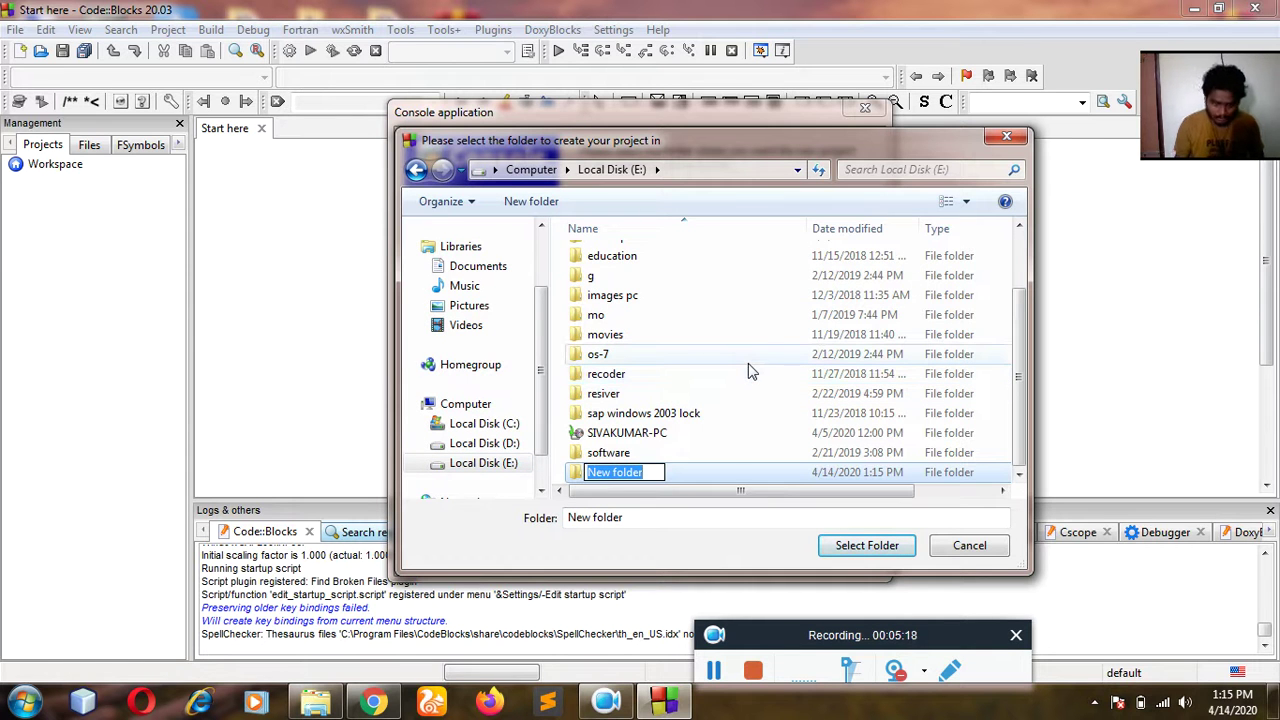
pyautogui.press('BackSpace')
pyautogui.write('c')
pyautogui.press('BackSpace')
pyautogui.write('Cclass')
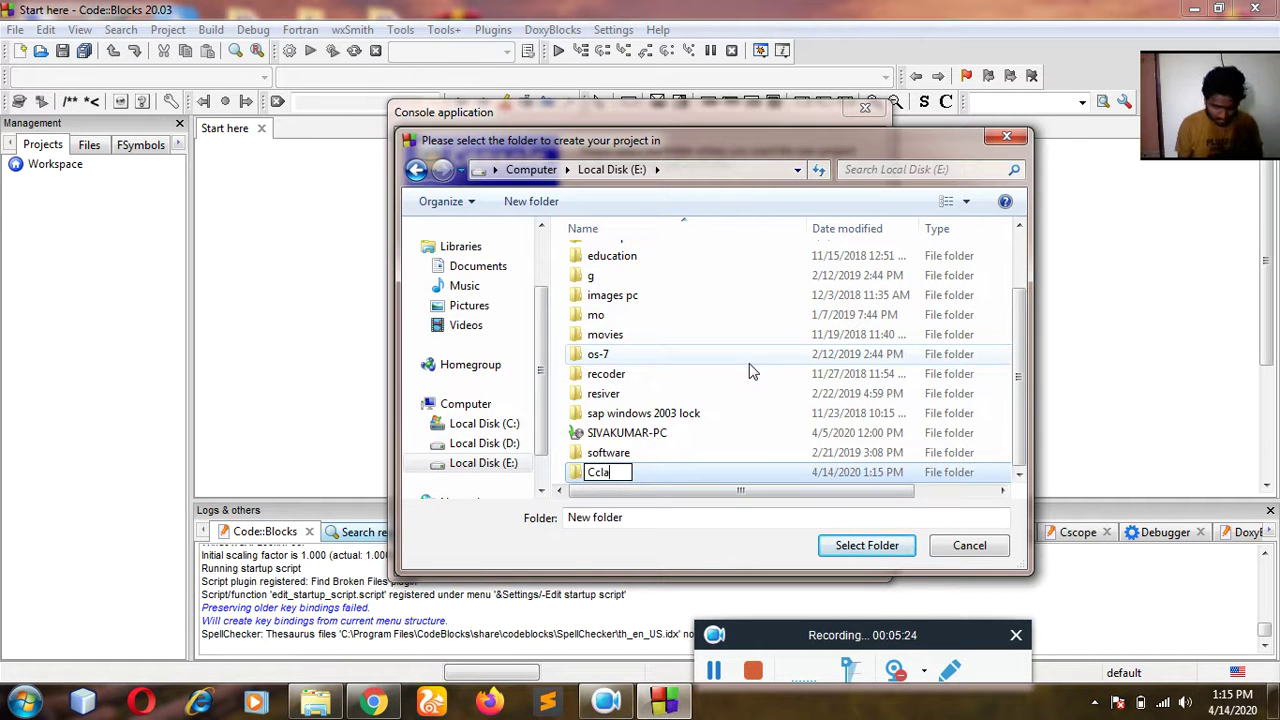
pyautogui.click(845, 556)
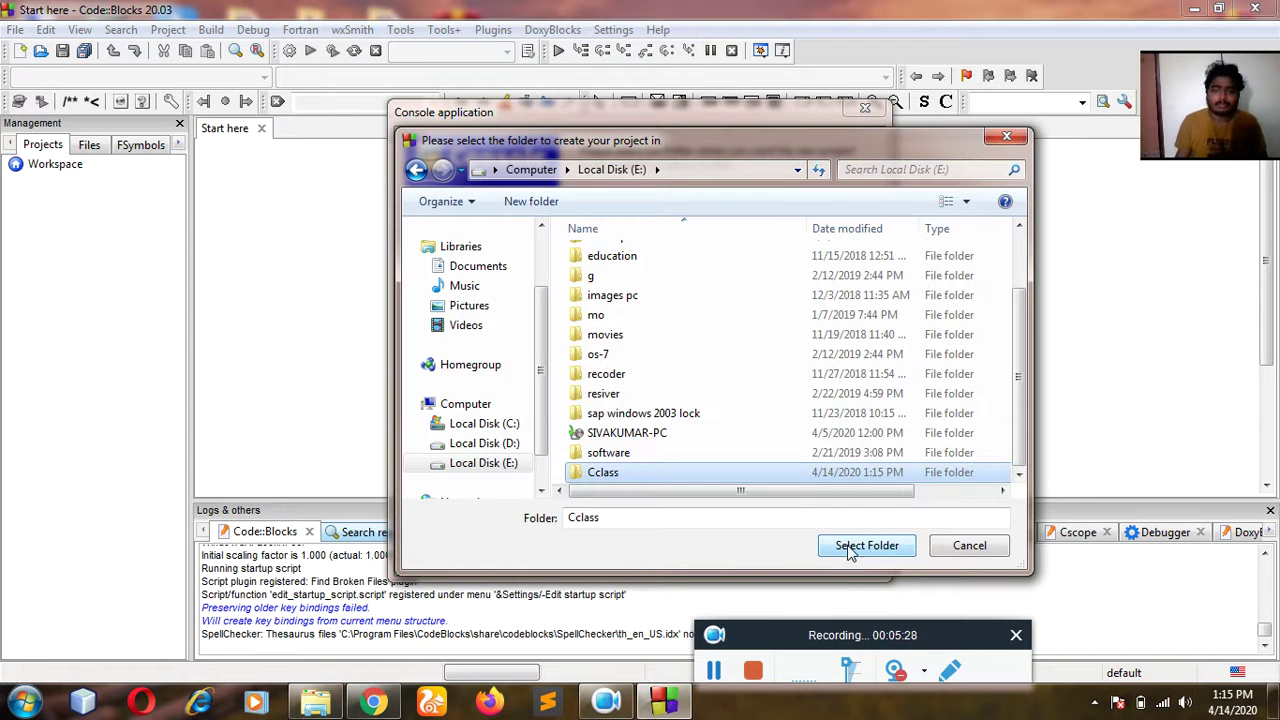
pyautogui.click(857, 553)
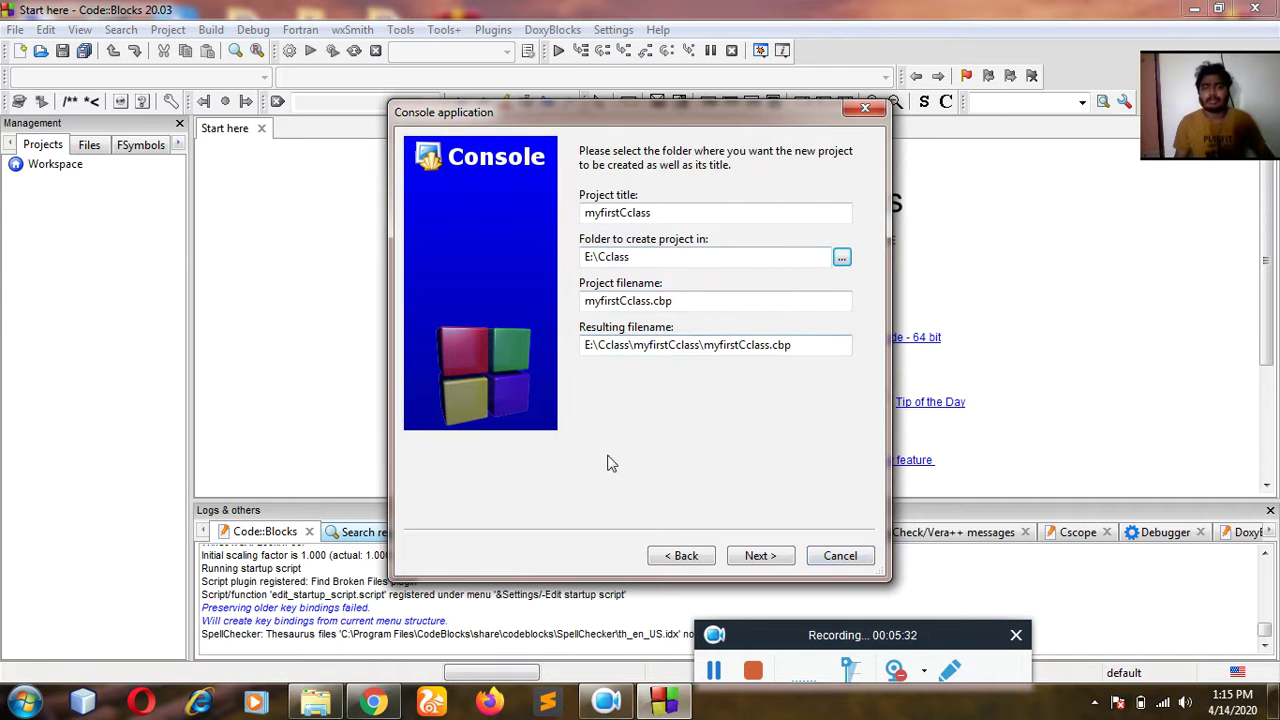
# Finish the project wizard with GNU GCC Compiler and both the Debug and Release configurations enabled.
pyautogui.click(763, 558)
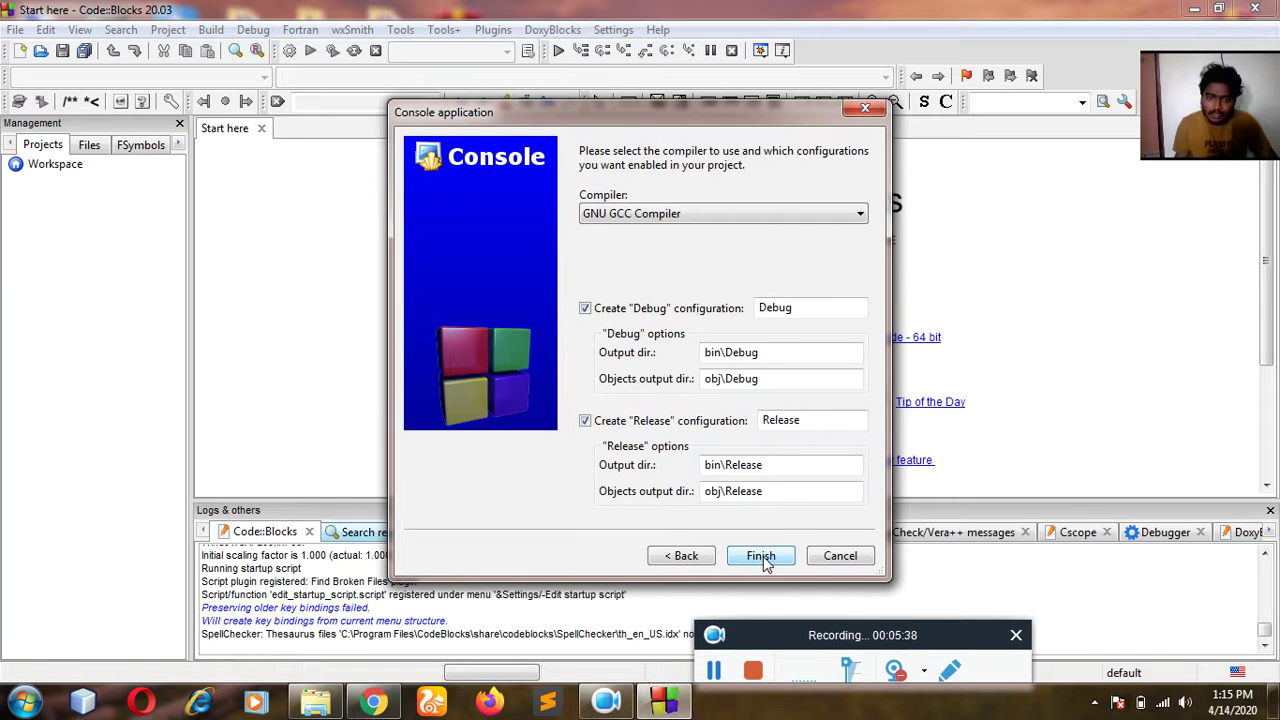
pyautogui.click(762, 557)
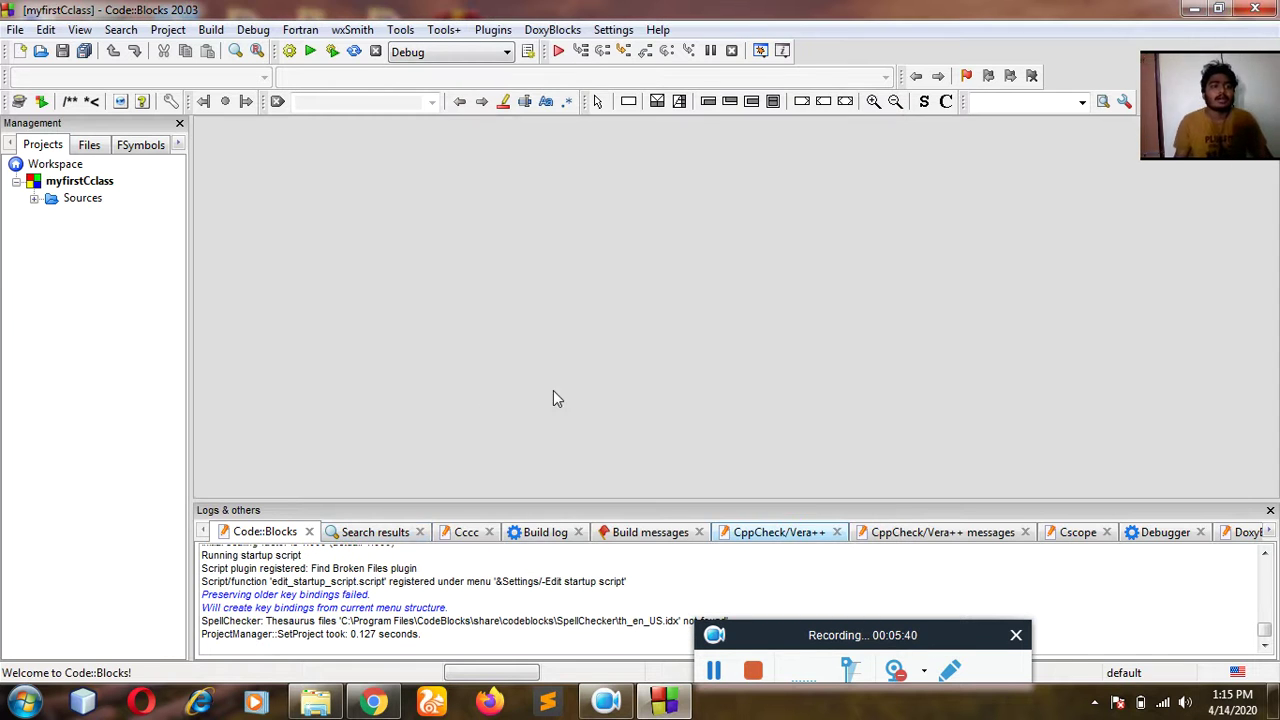
pyautogui.moveTo(1251, 118); pyautogui.dragTo(1275, 610)
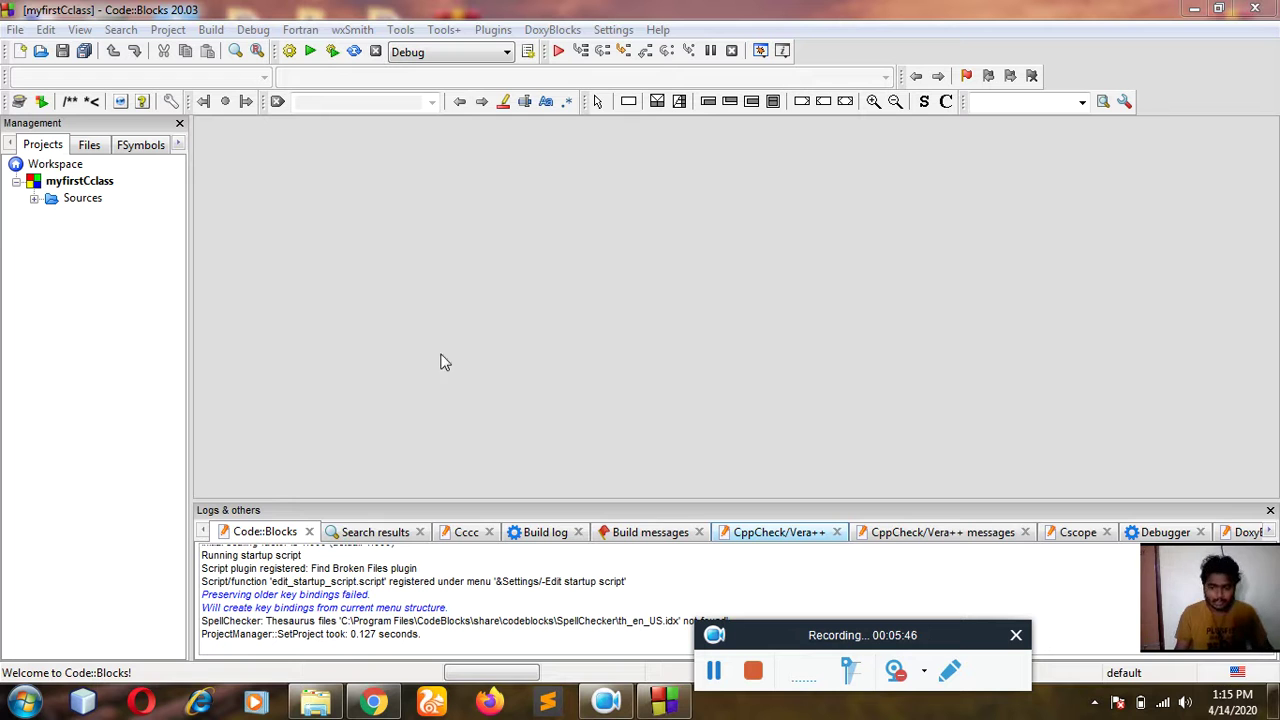
# Open the main.c source file of the myfirstCclass project in the editor.
pyautogui.click(62, 198)
pyautogui.click(34, 199)
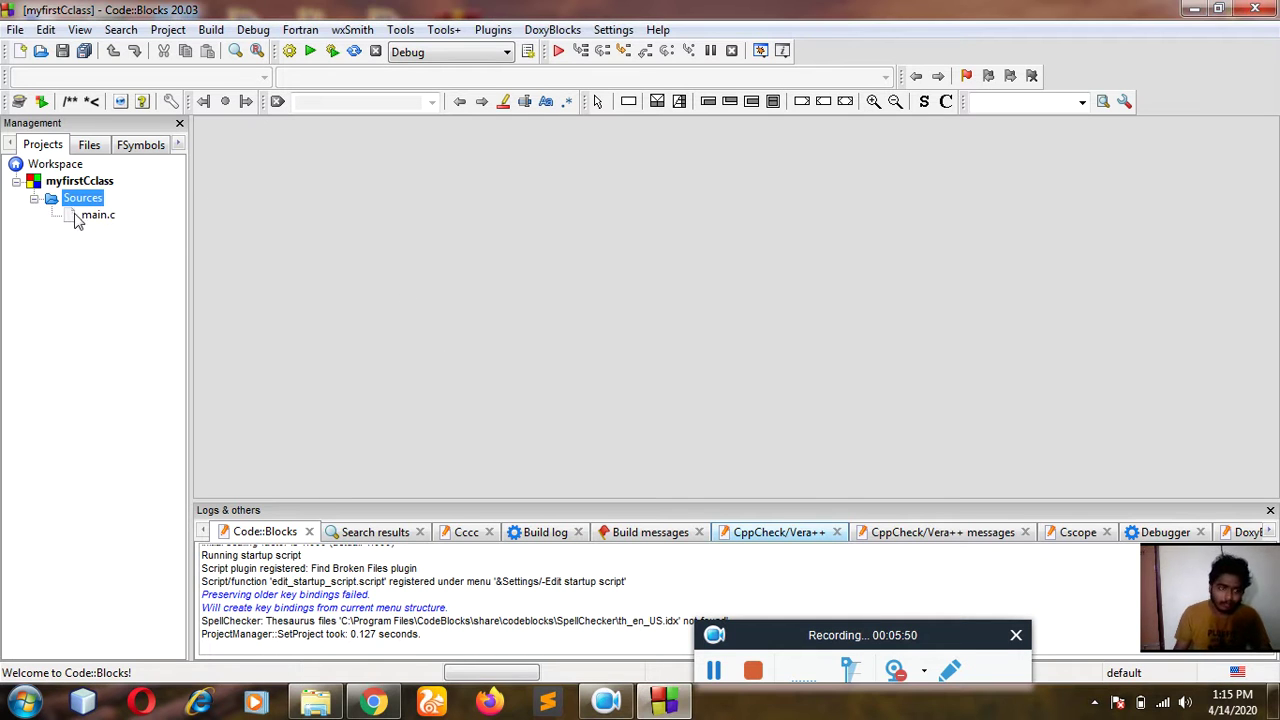
pyautogui.click(76, 215)
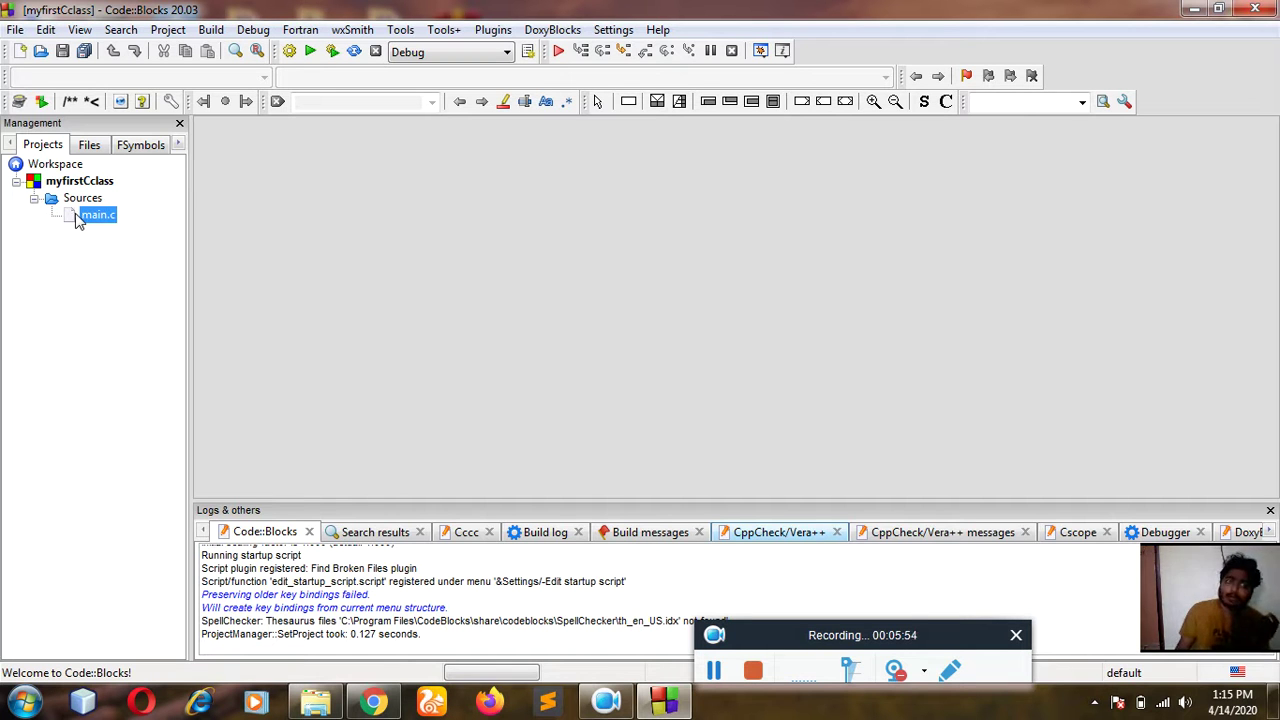
pyautogui.doubleClick(77, 216)
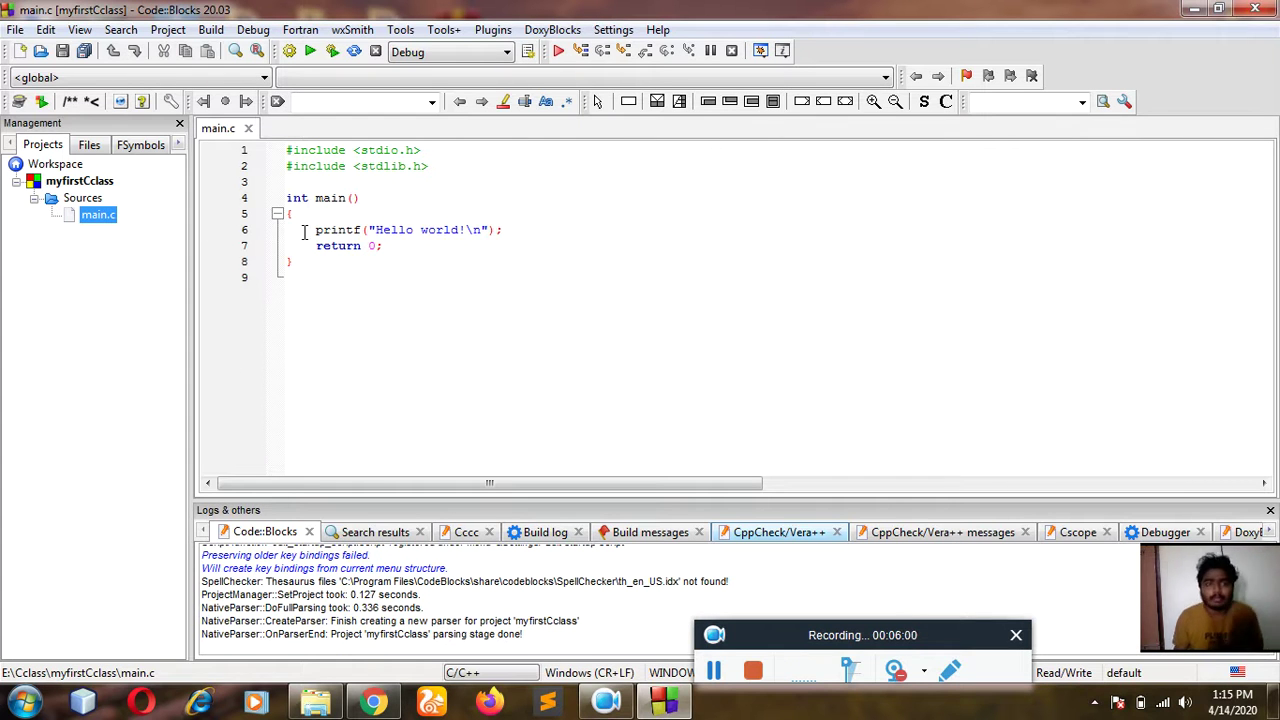
# Build and run the myfirstCclass project with the Debug target.
pyautogui.click(293, 52)
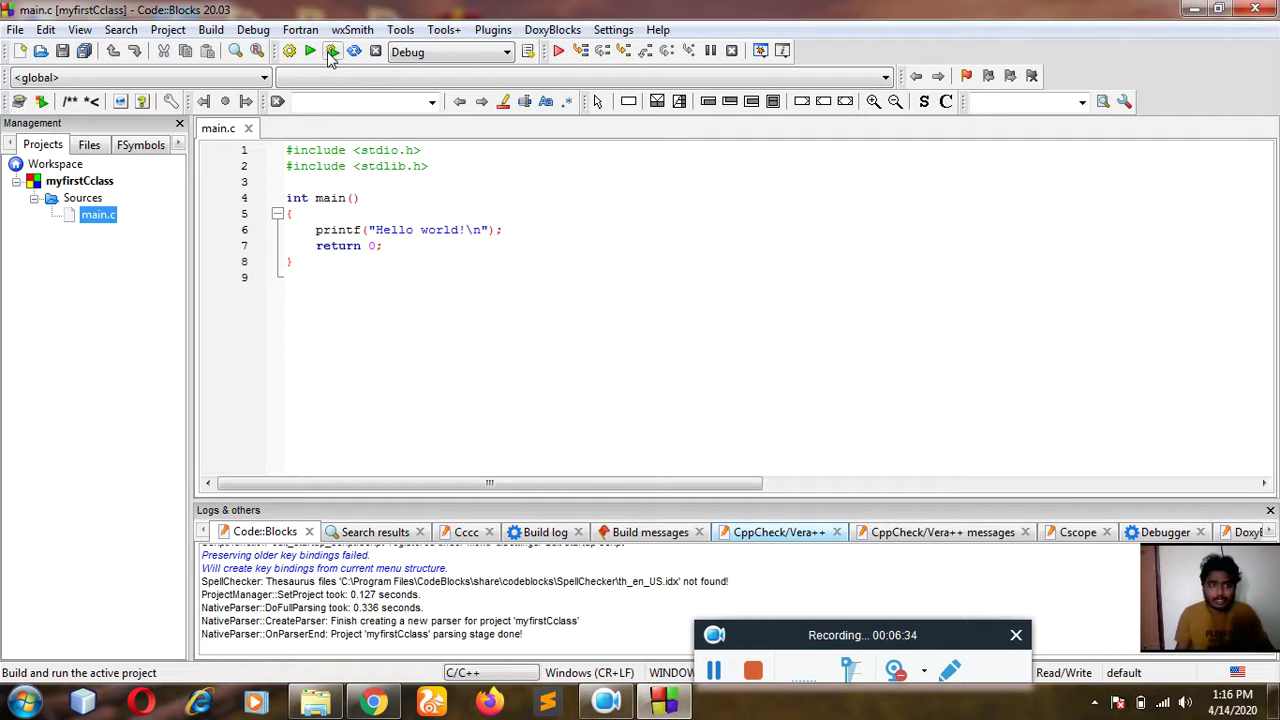
pyautogui.click(331, 52)
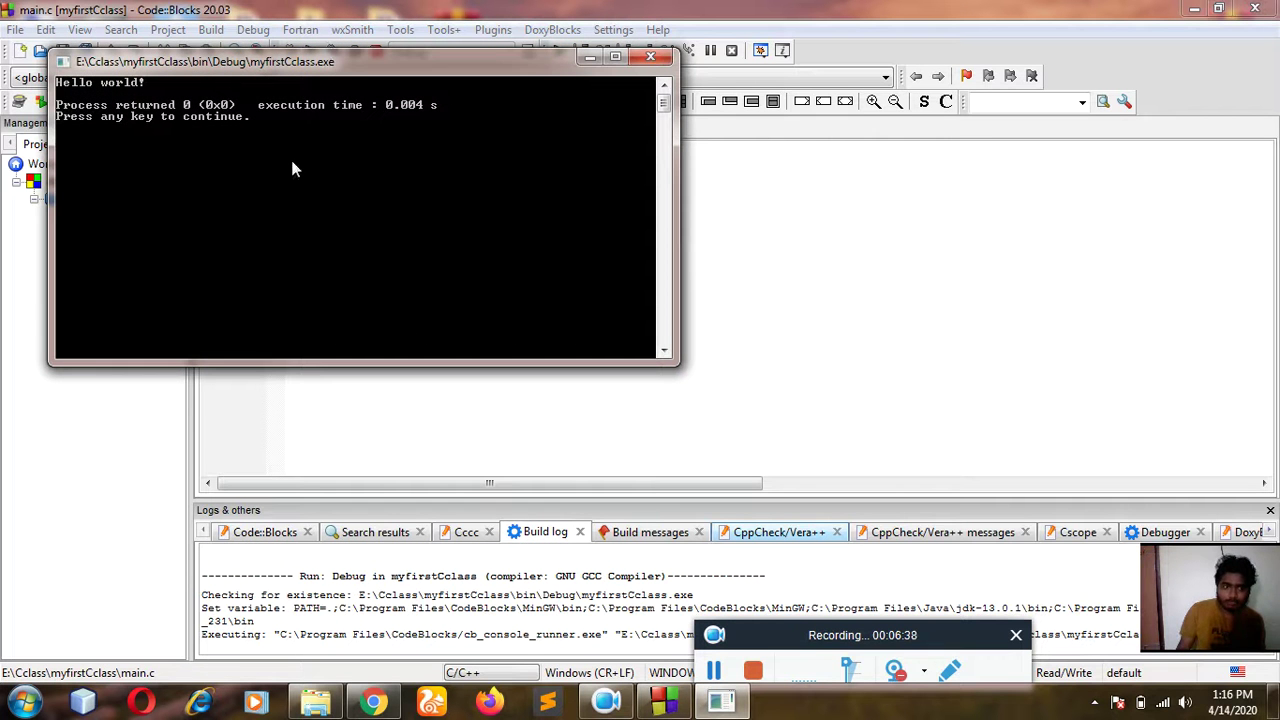